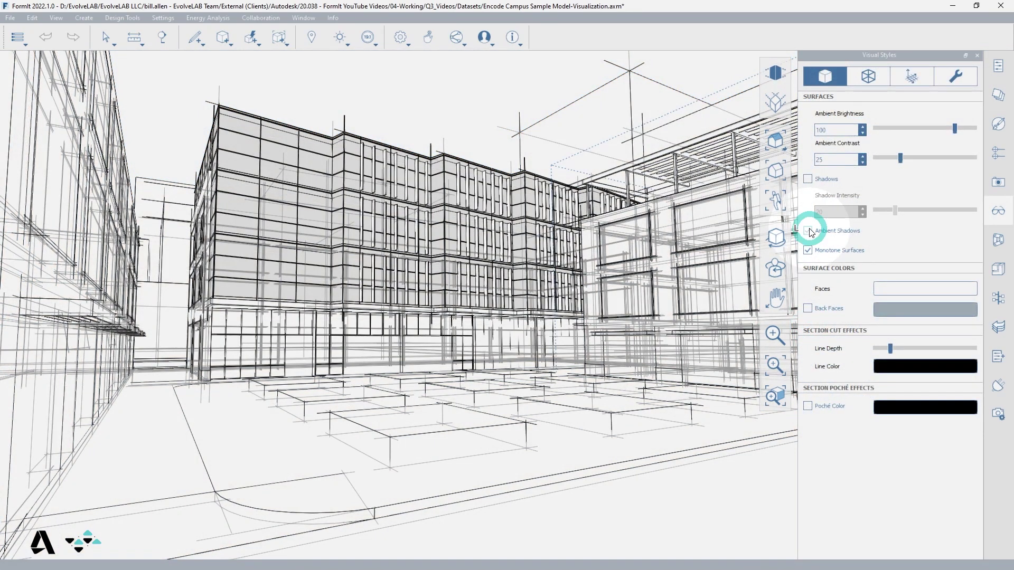
Turn on Ambient Shadows for the campus model surfaces
{"action": "left_click", "coordinate": [809, 231]}
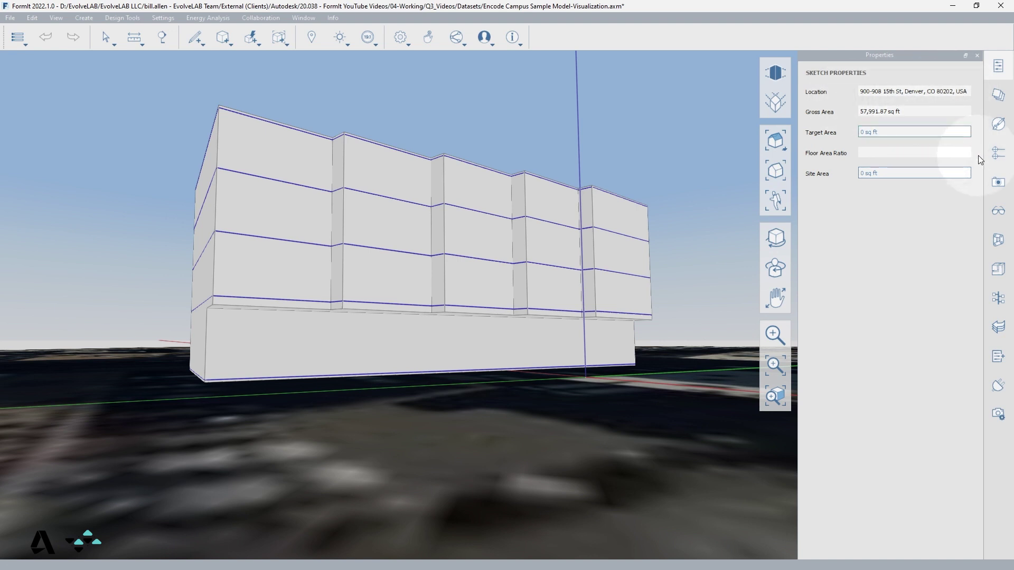
Hide the level lines, ground grid, axes and north arrow in the environment settings
{"action": "left_click", "coordinate": [998, 153]}
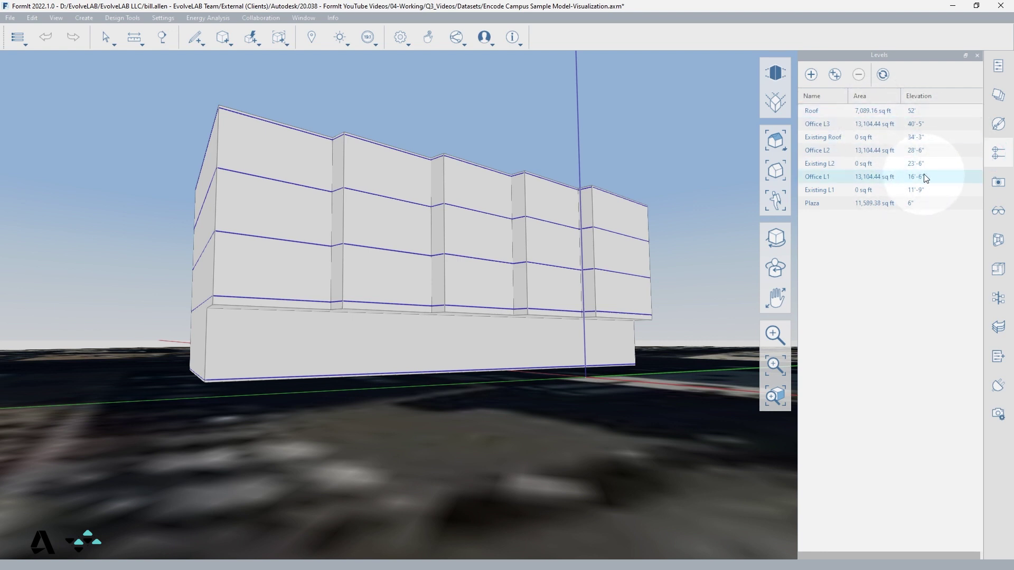
{"action": "left_click", "coordinate": [999, 212]}
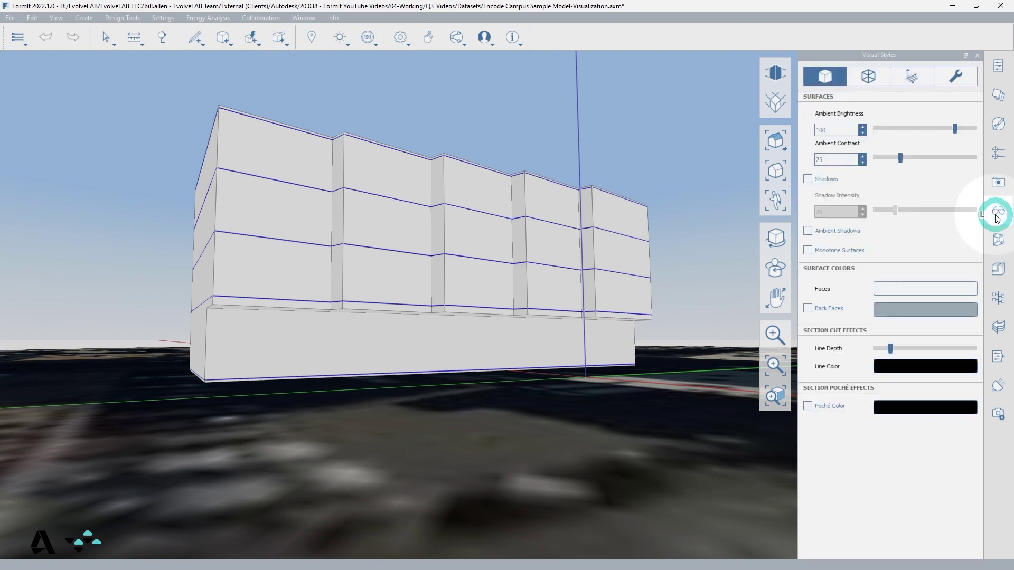
{"action": "left_click", "coordinate": [913, 76]}
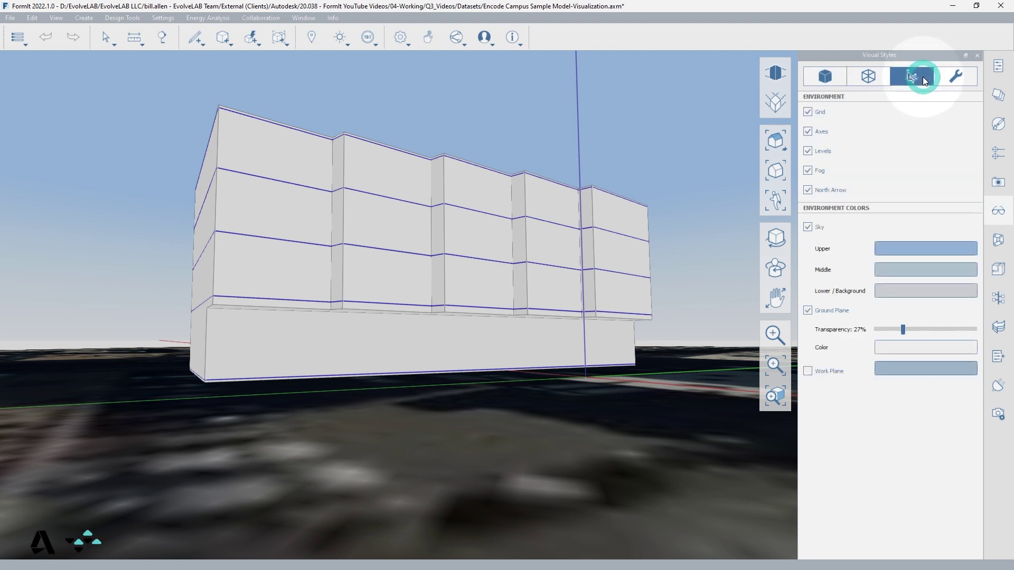
{"action": "left_click", "coordinate": [807, 151]}
{"action": "left_click", "coordinate": [808, 112]}
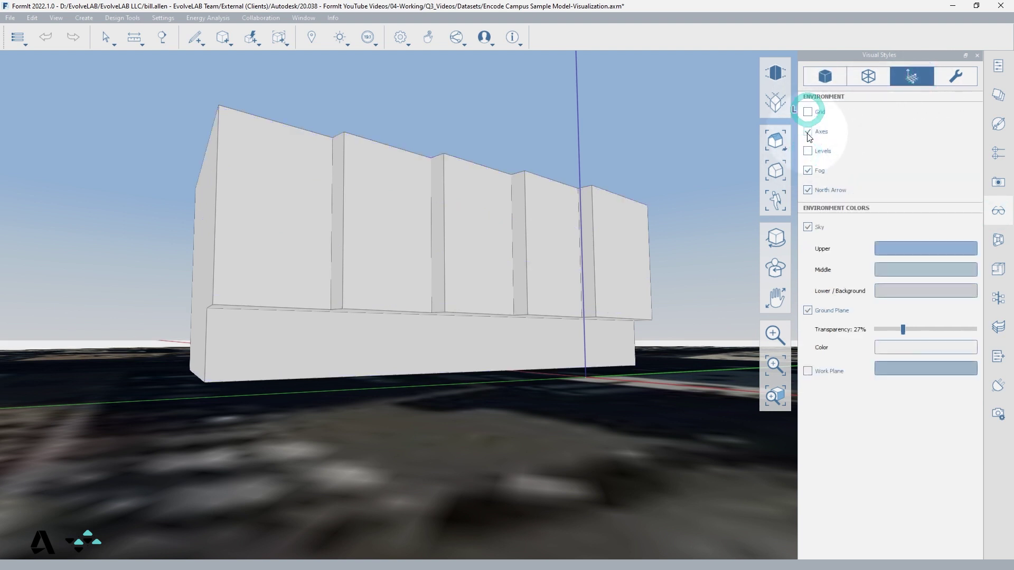
{"action": "left_click", "coordinate": [809, 132]}
{"action": "left_click", "coordinate": [808, 190]}
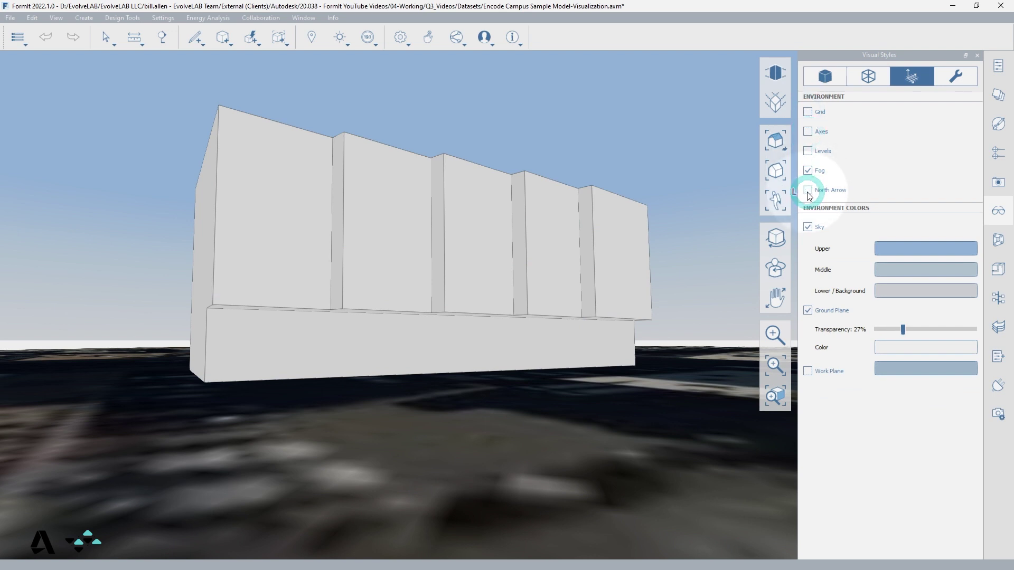
Show the Context Buildings, SW Building and NE Building massing layers
{"action": "left_click", "coordinate": [998, 95]}
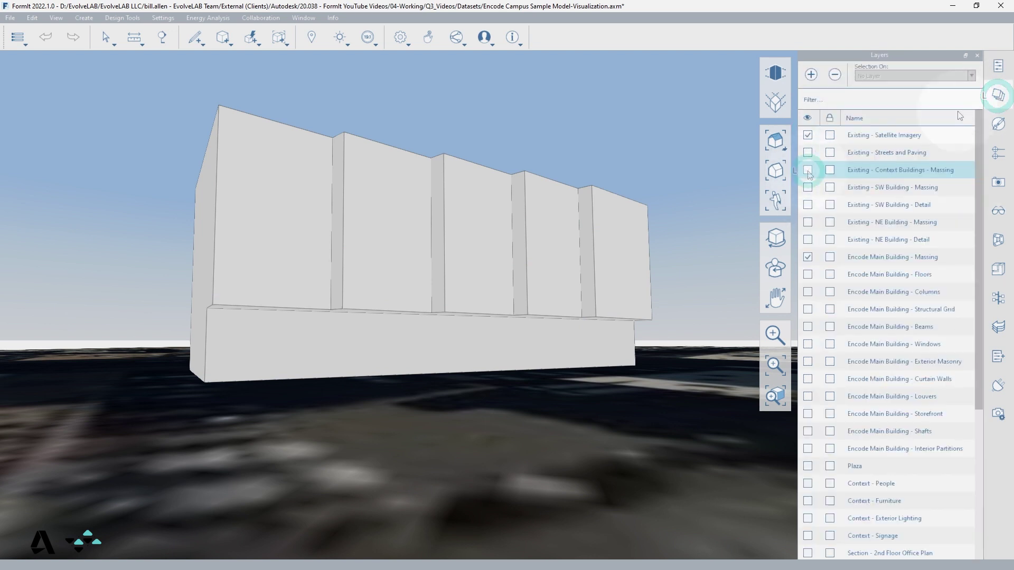
{"action": "left_click", "coordinate": [807, 170]}
{"action": "left_click", "coordinate": [807, 187]}
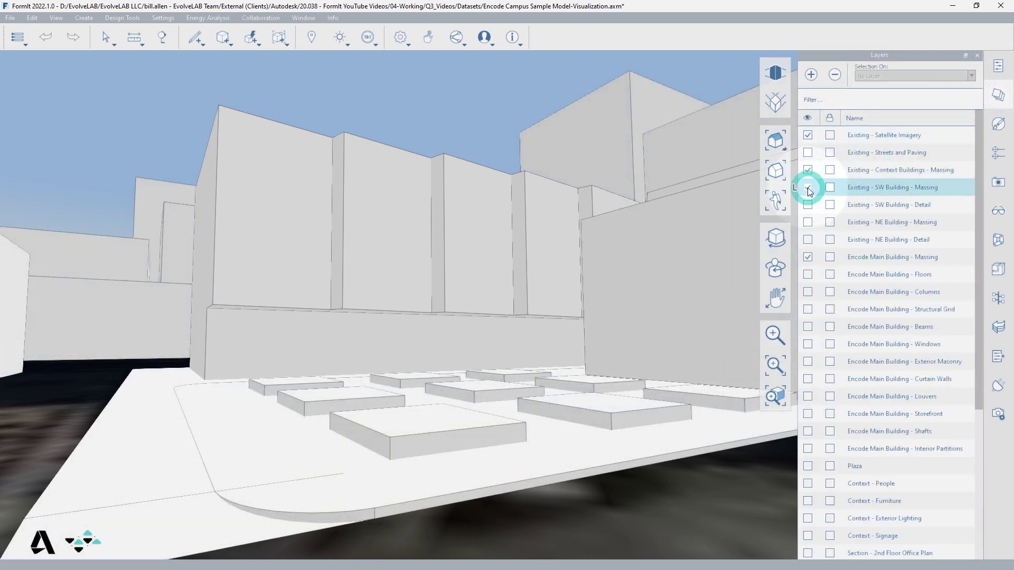
{"action": "left_click", "coordinate": [808, 222]}
{"action": "left_click", "coordinate": [999, 211]}
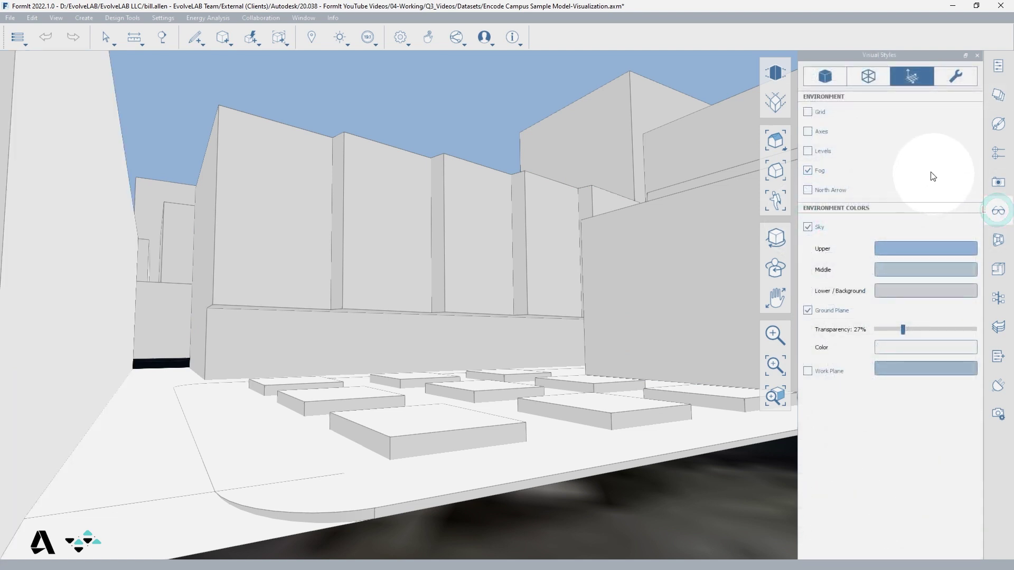
{"action": "left_click", "coordinate": [825, 77]}
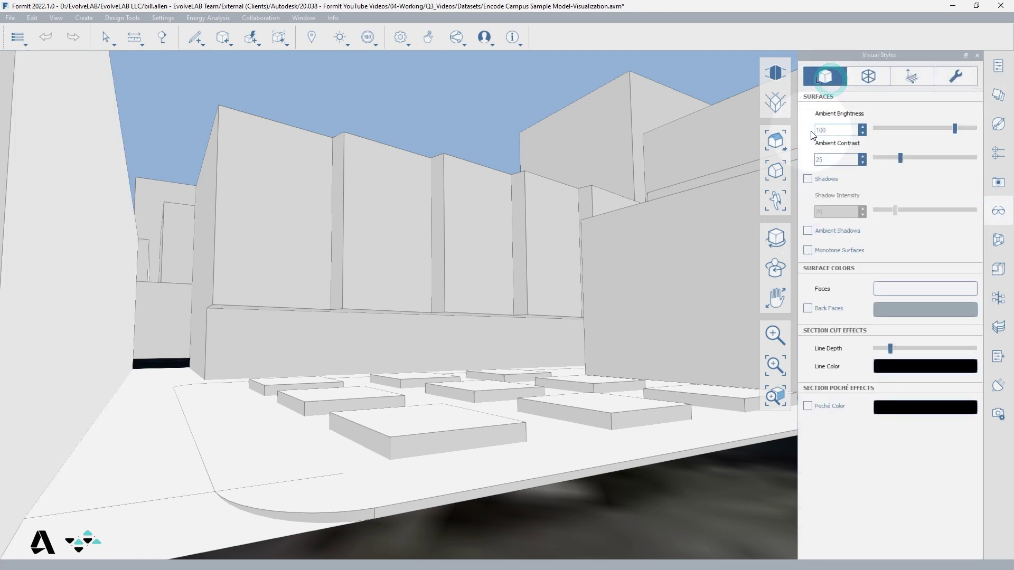
Enable cast and ambient shadows, lowering brightness, contrast to 22 and shadow intensity to 17
{"action": "left_click", "coordinate": [809, 180]}
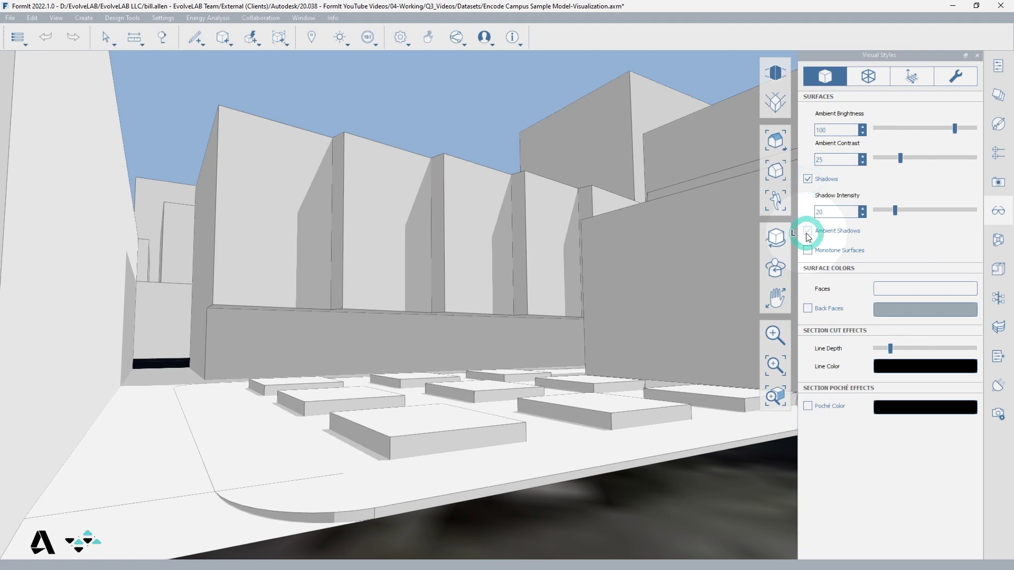
{"action": "left_click", "coordinate": [809, 231]}
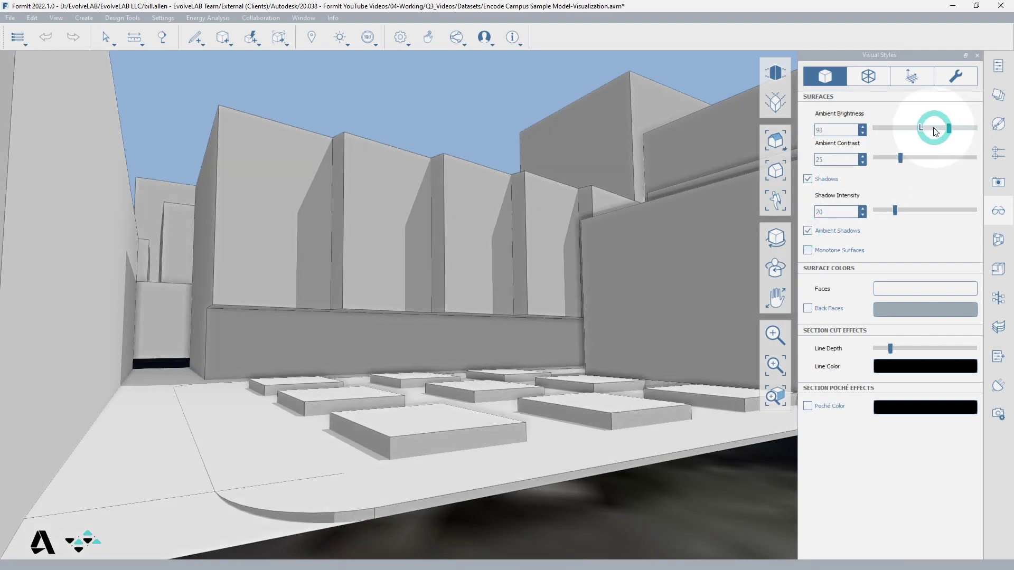
{"action": "mouse_move", "coordinate": [955, 130]}
{"action": "left_mouse_down"}
{"action": "mouse_move", "coordinate": [904, 129]}
{"action": "mouse_move", "coordinate": [952, 129]}
{"action": "left_mouse_up"}
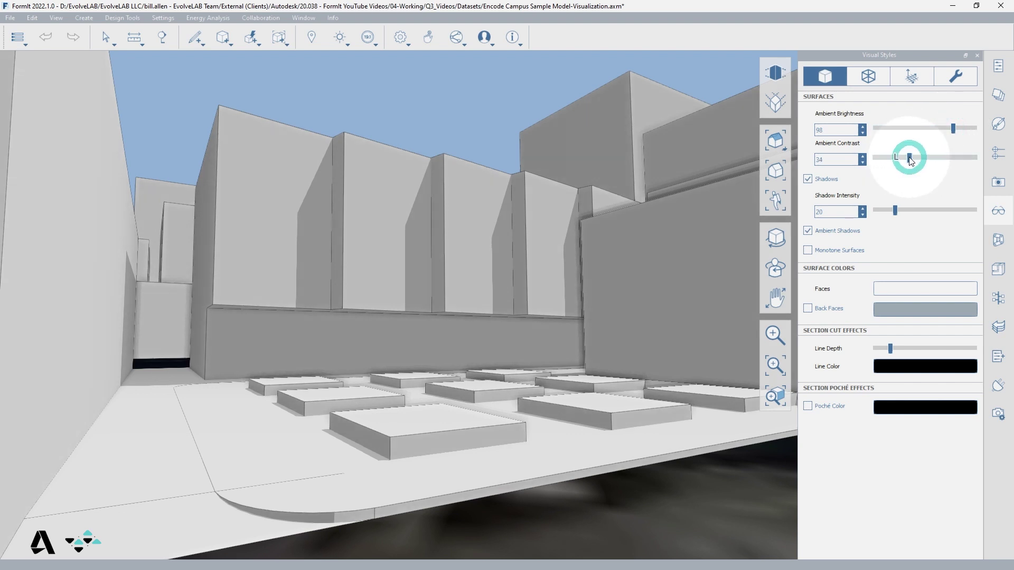
{"action": "mouse_move", "coordinate": [901, 158]}
{"action": "left_mouse_down"}
{"action": "mouse_move", "coordinate": [932, 158]}
{"action": "mouse_move", "coordinate": [900, 158]}
{"action": "left_mouse_up"}
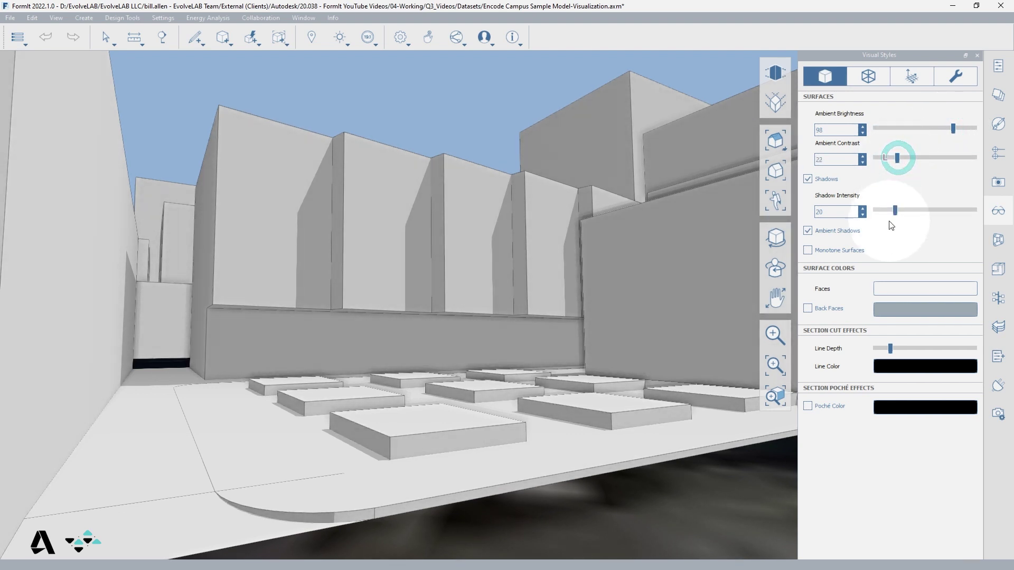
{"action": "mouse_move", "coordinate": [896, 210]}
{"action": "left_mouse_down"}
{"action": "mouse_move", "coordinate": [913, 211]}
{"action": "mouse_move", "coordinate": [893, 209]}
{"action": "left_mouse_up"}
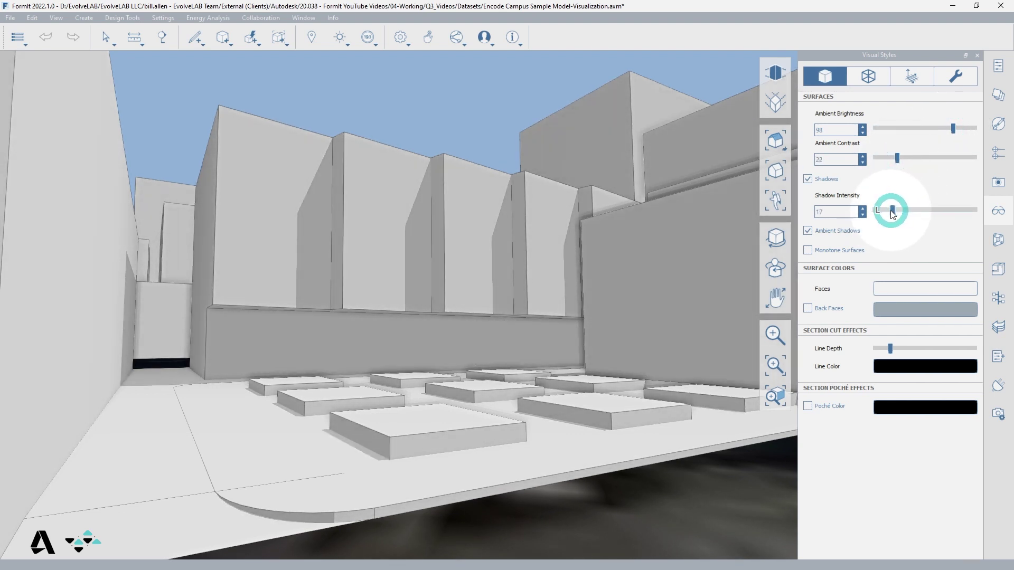
Preview monotone surfaces, revert to full colour, and bring up the Faces colour picker
{"action": "left_click", "coordinate": [808, 251]}
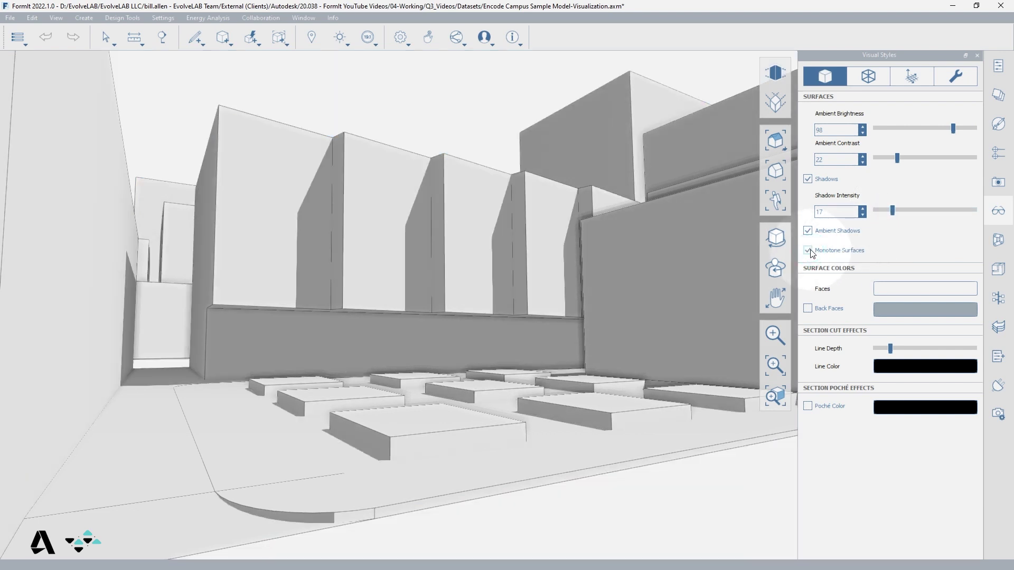
{"action": "left_click", "coordinate": [810, 251]}
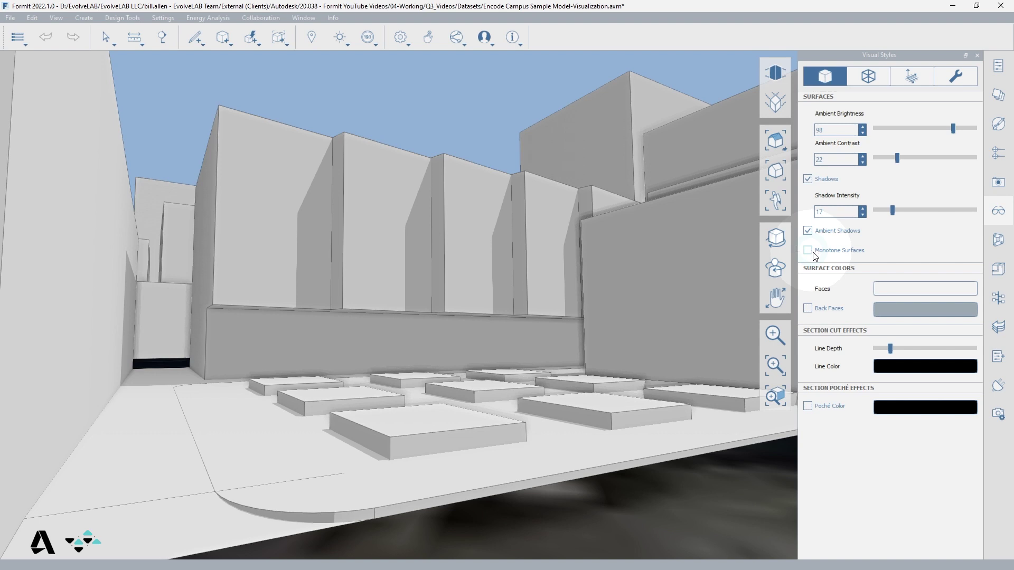
{"action": "left_click", "coordinate": [887, 290]}
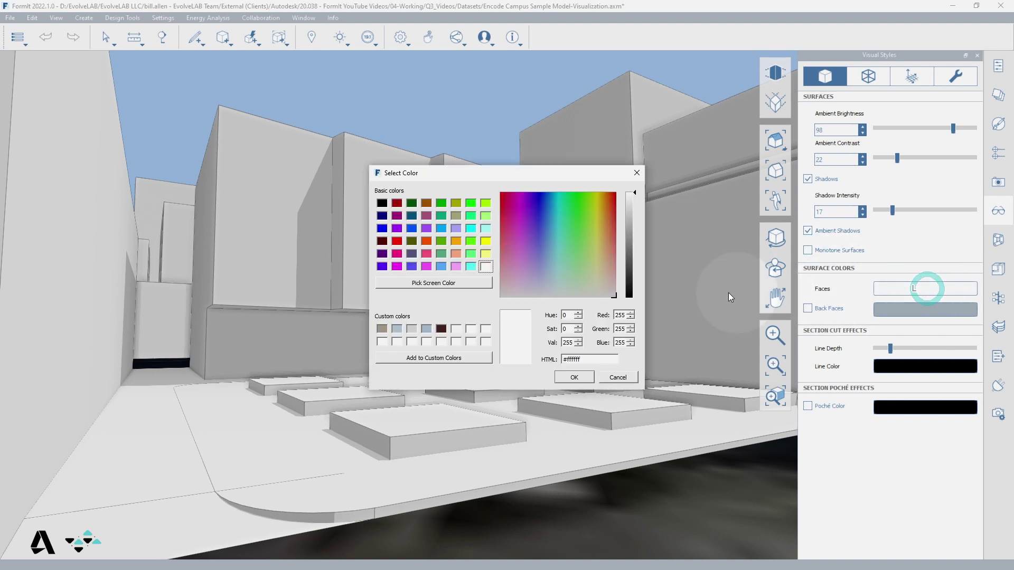
Apply the saved tan swatch (#aa9a89) to the faces, then inspect the slab and a wall
{"action": "left_click", "coordinate": [381, 329]}
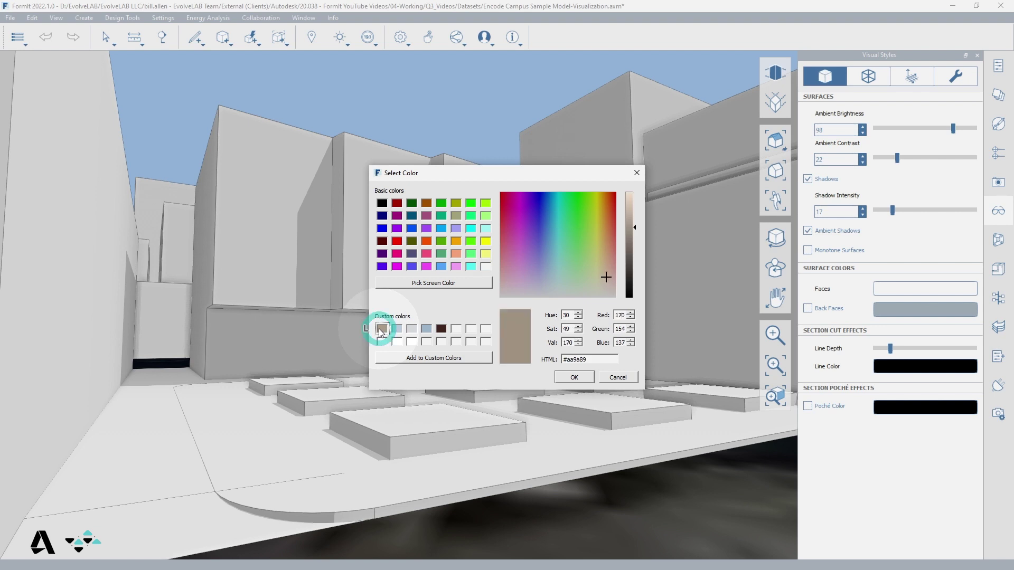
{"action": "left_click", "coordinate": [575, 378]}
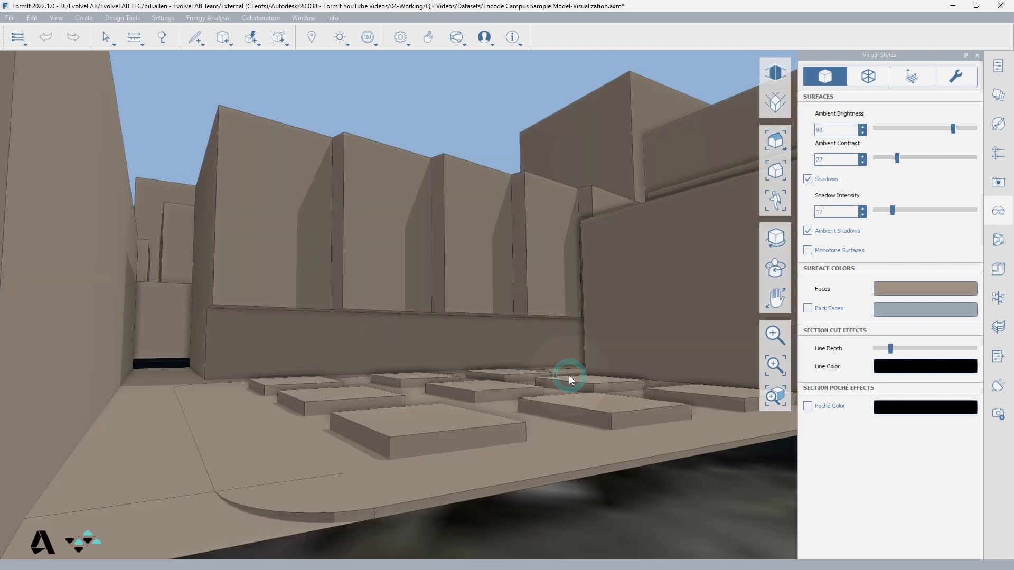
{"action": "left_click", "coordinate": [569, 376]}
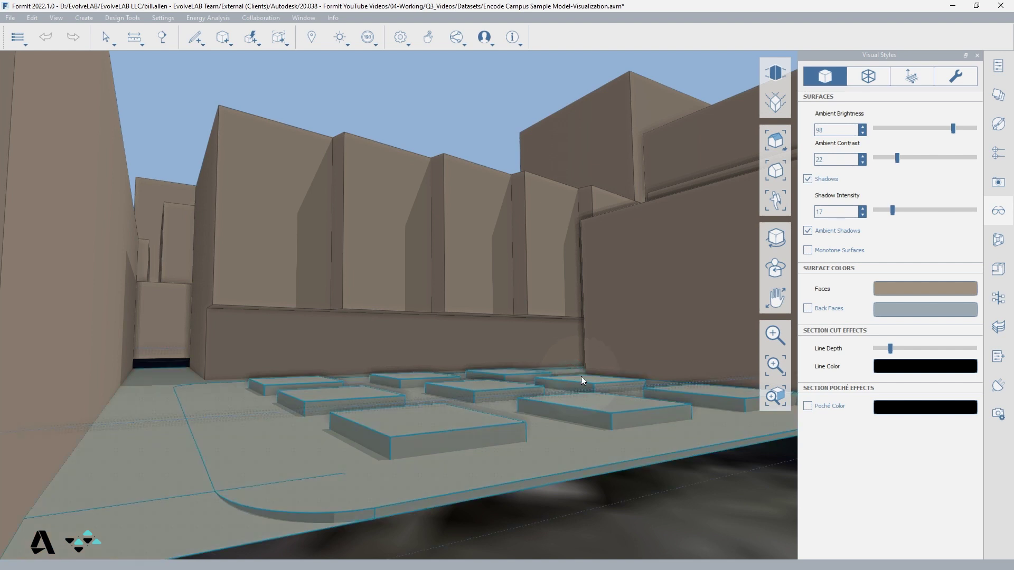
{"action": "left_click", "coordinate": [666, 301]}
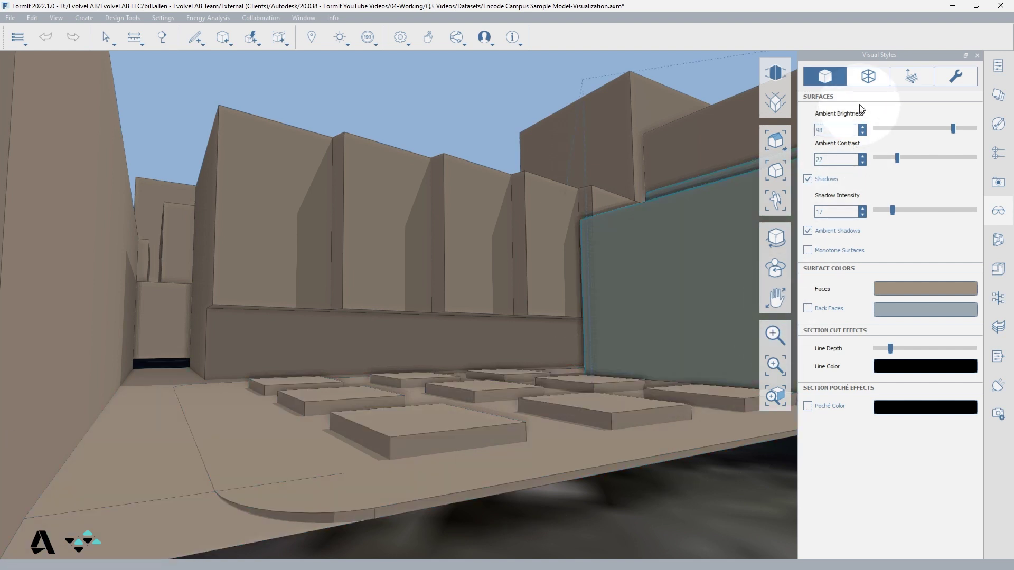
{"action": "left_click", "coordinate": [869, 76]}
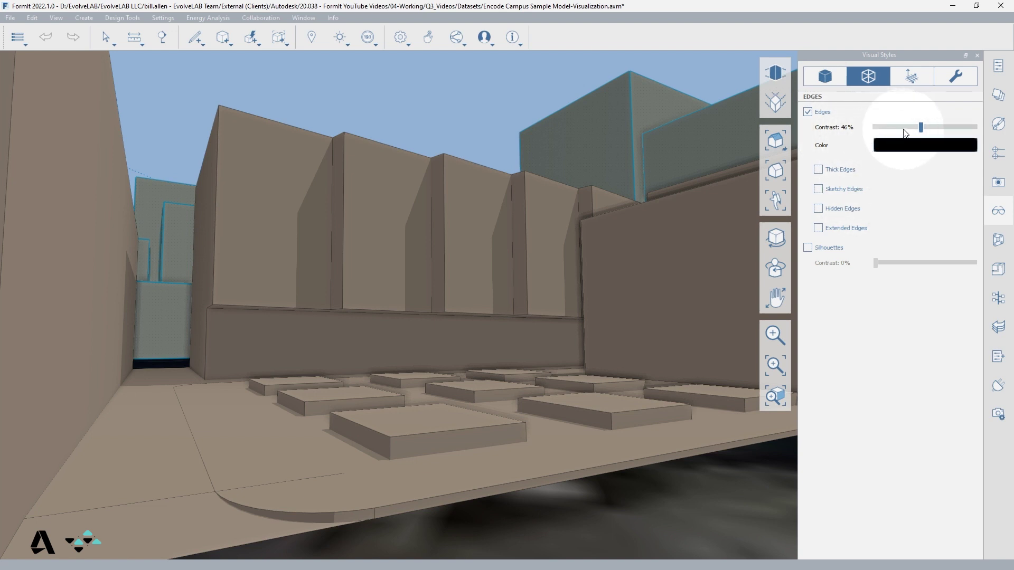
Raise edge contrast to 52%, make edges thick, and add strong silhouette outlines
{"action": "mouse_move", "coordinate": [921, 126]}
{"action": "left_mouse_down"}
{"action": "mouse_move", "coordinate": [948, 128]}
{"action": "mouse_move", "coordinate": [929, 126]}
{"action": "left_mouse_up"}
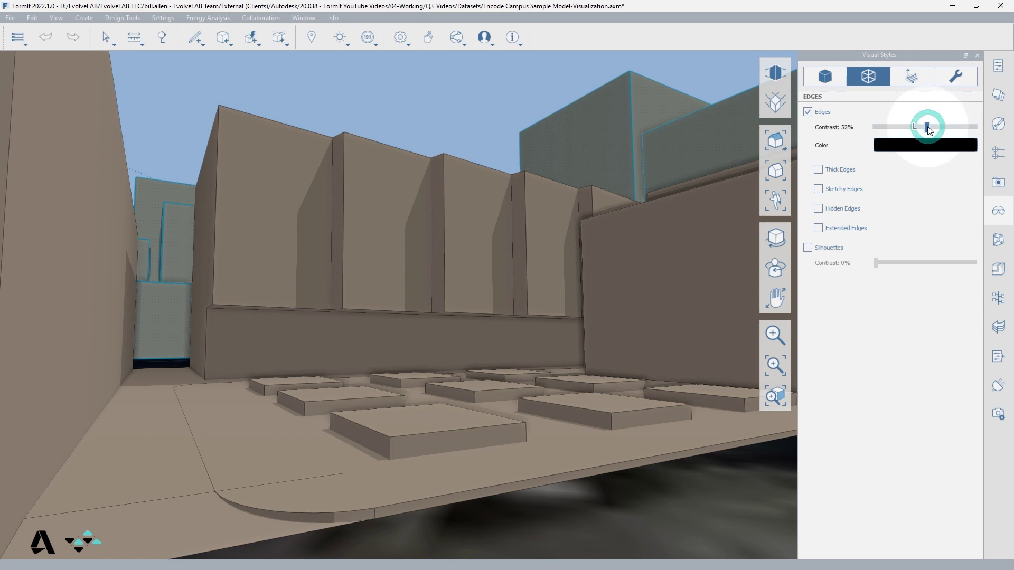
{"action": "left_click", "coordinate": [818, 170]}
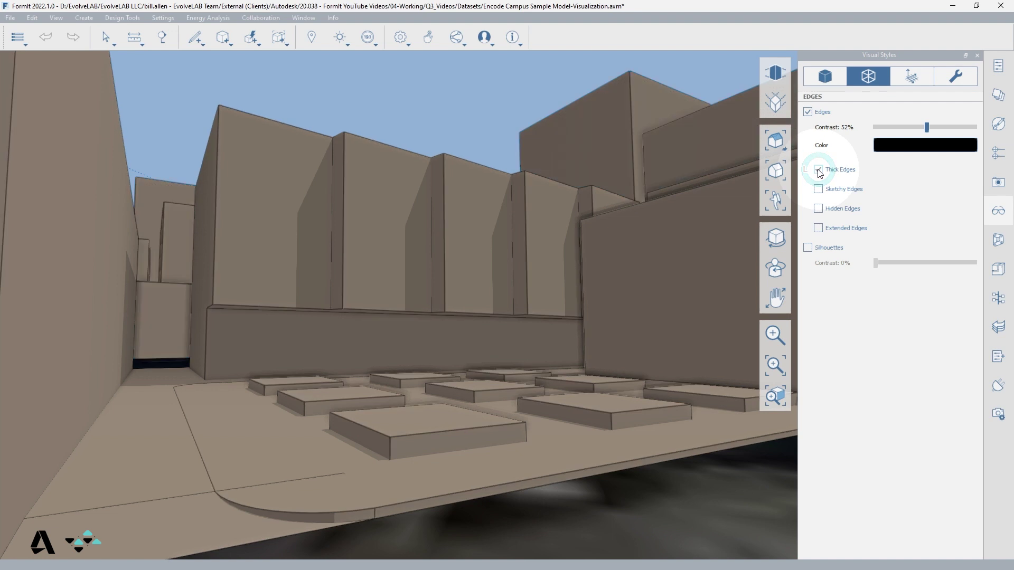
{"action": "left_click", "coordinate": [808, 247]}
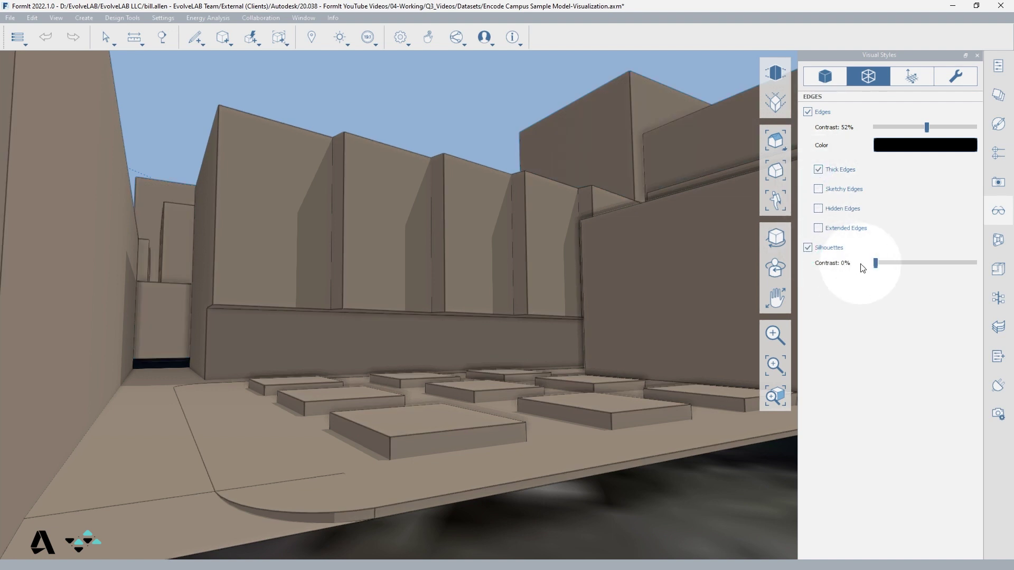
{"action": "left_click_drag", "start_coordinate": [878, 264], "coordinate": [933, 265]}
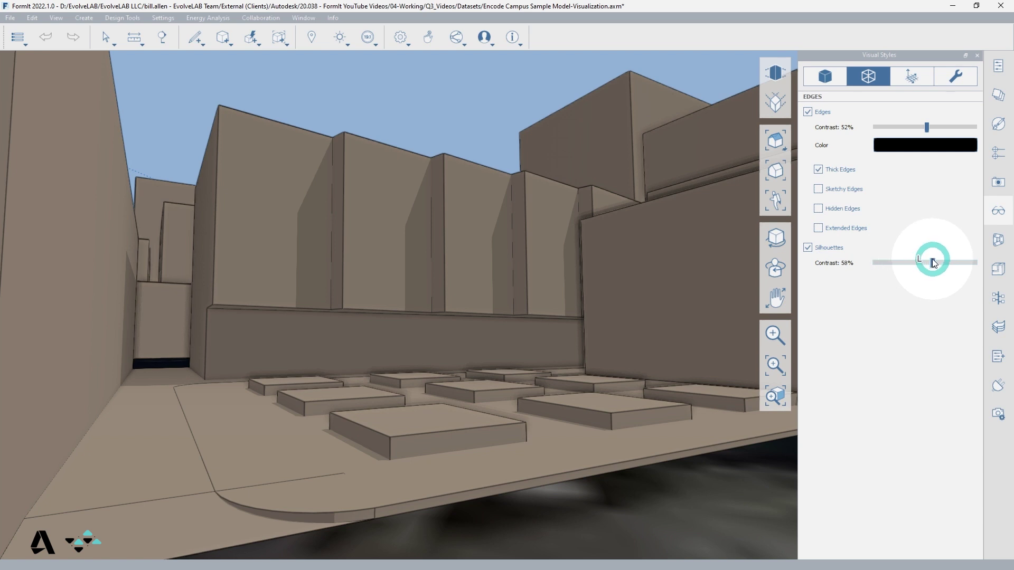
Turn on hidden and extended edges, leaving the edges straight rather than sketchy
{"action": "left_click", "coordinate": [819, 189]}
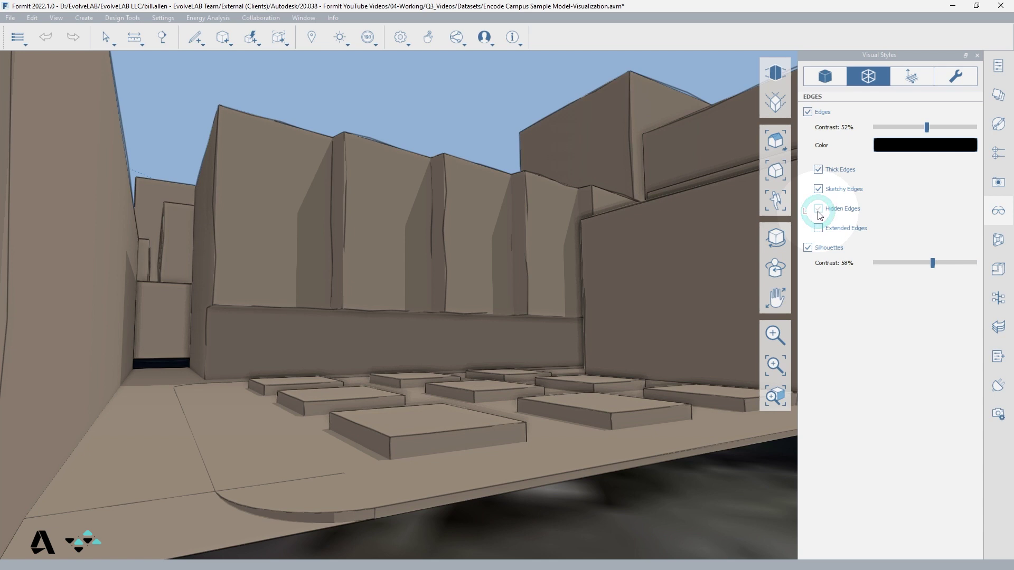
{"action": "left_click", "coordinate": [819, 209]}
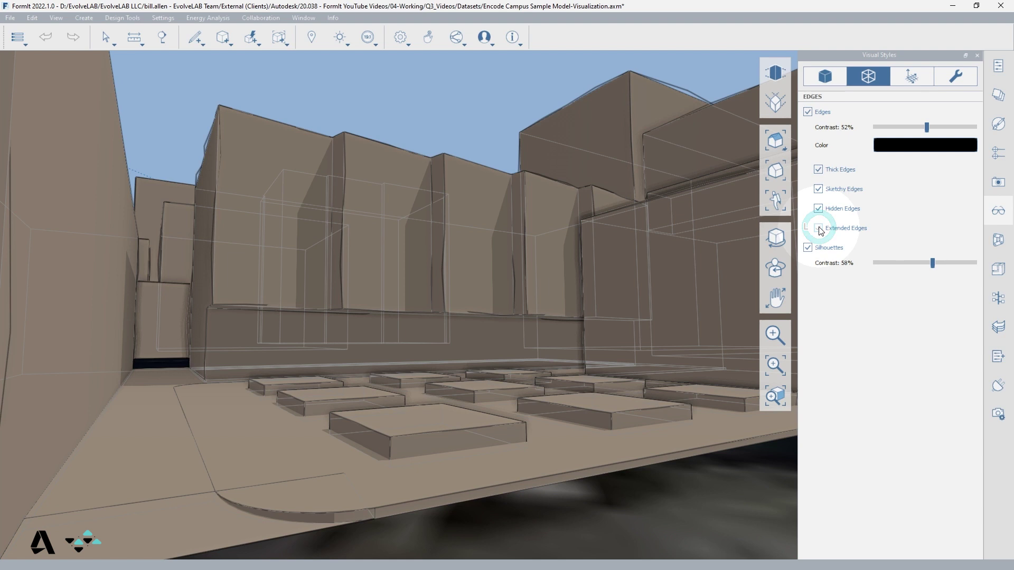
{"action": "left_click", "coordinate": [820, 228]}
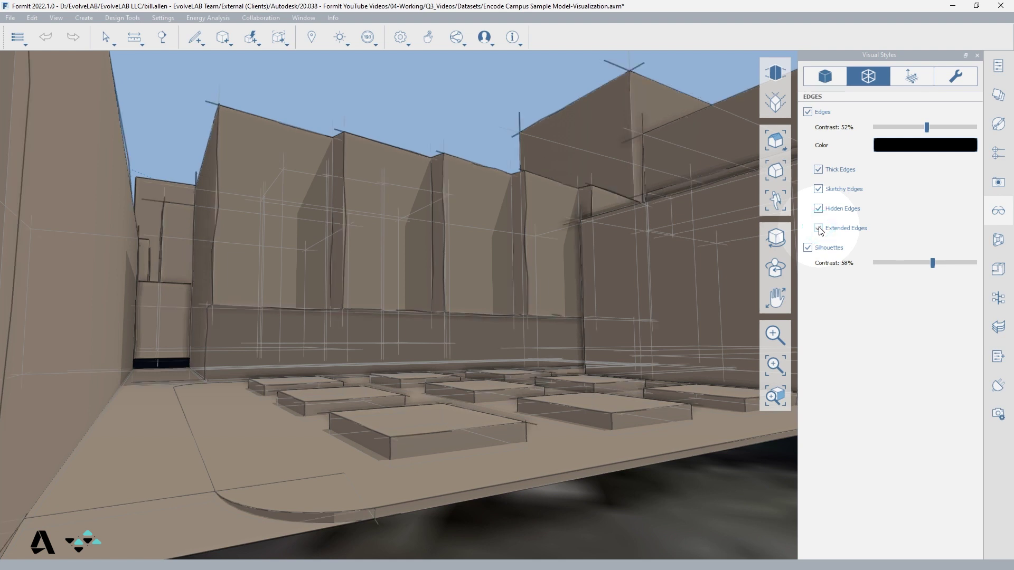
{"action": "left_click", "coordinate": [819, 189]}
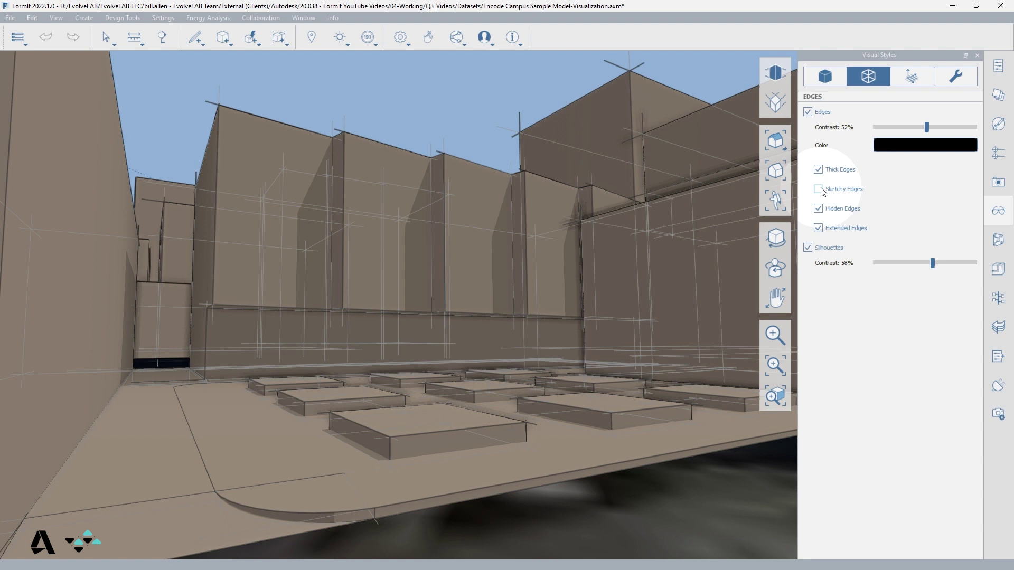
{"action": "left_click", "coordinate": [998, 96]}
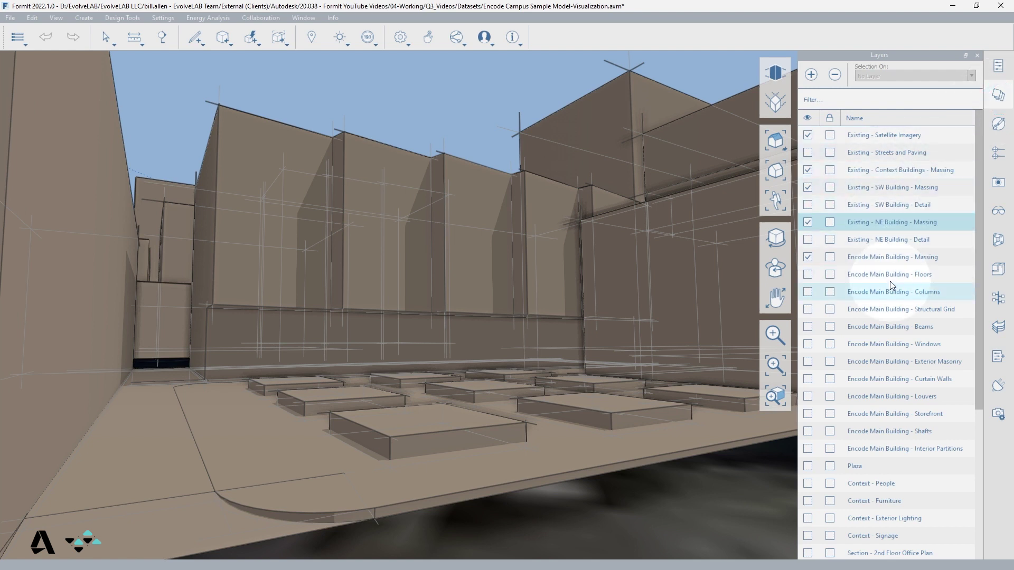
Show the NE and SW Building detail layers plus main Floors, Columns and Structural Grid
{"action": "left_click", "coordinate": [807, 239]}
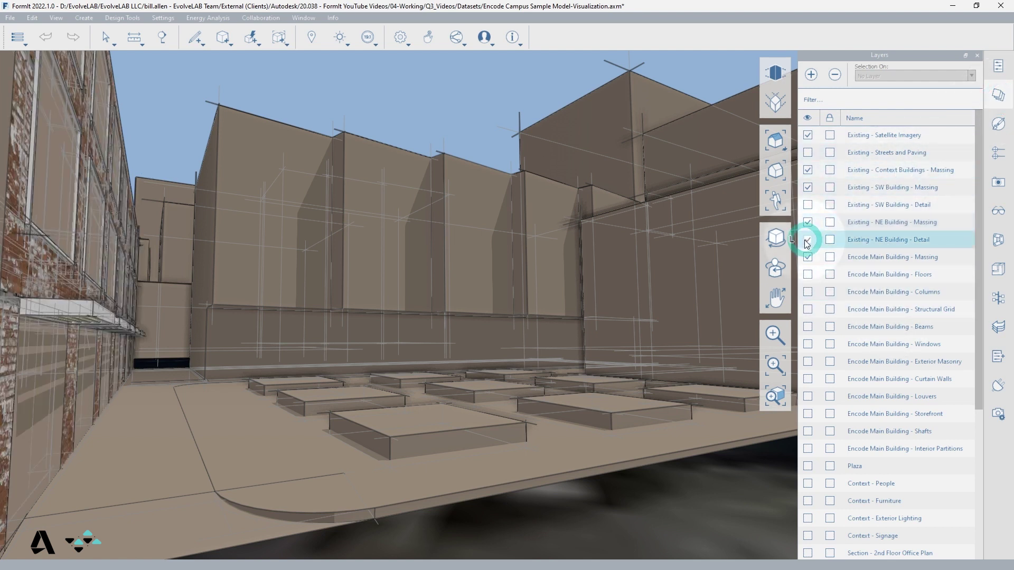
{"action": "left_click", "coordinate": [808, 204]}
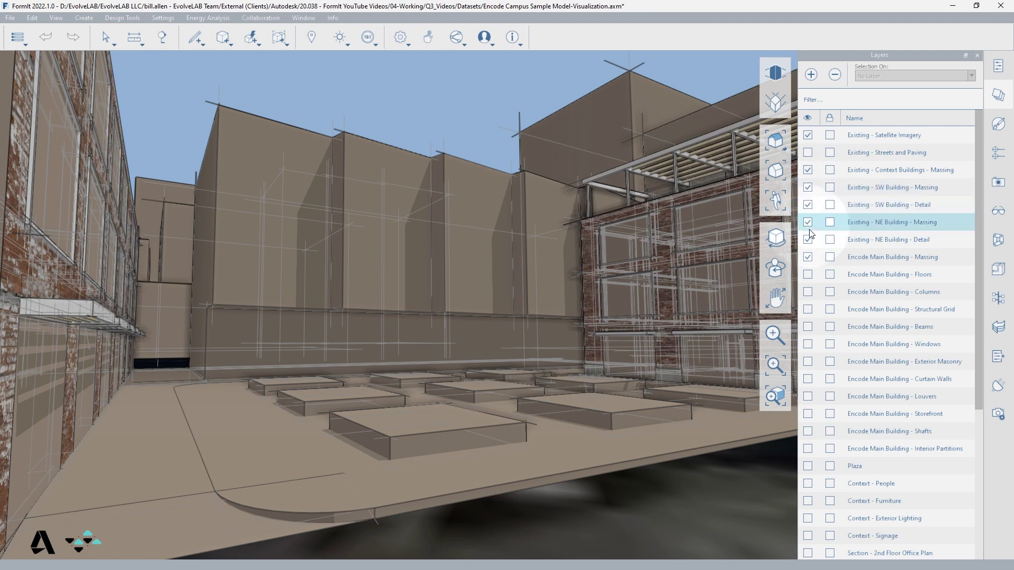
{"action": "left_click", "coordinate": [808, 274]}
{"action": "left_click", "coordinate": [808, 292]}
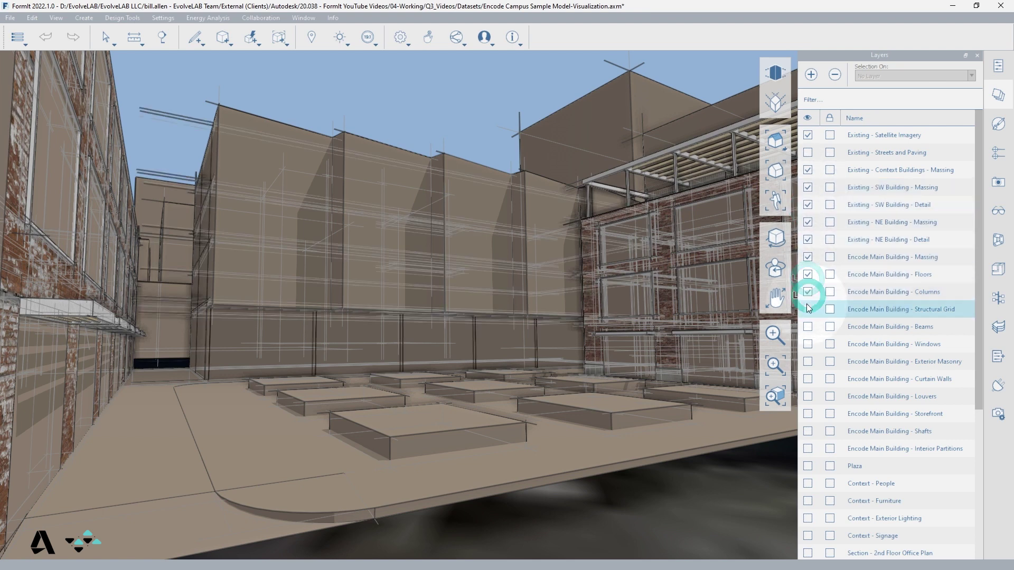
{"action": "left_click", "coordinate": [808, 309]}
Show the Beams, Windows, Exterior Masonry and Louvers layers, with monotone surfaces on
{"action": "left_click", "coordinate": [807, 326]}
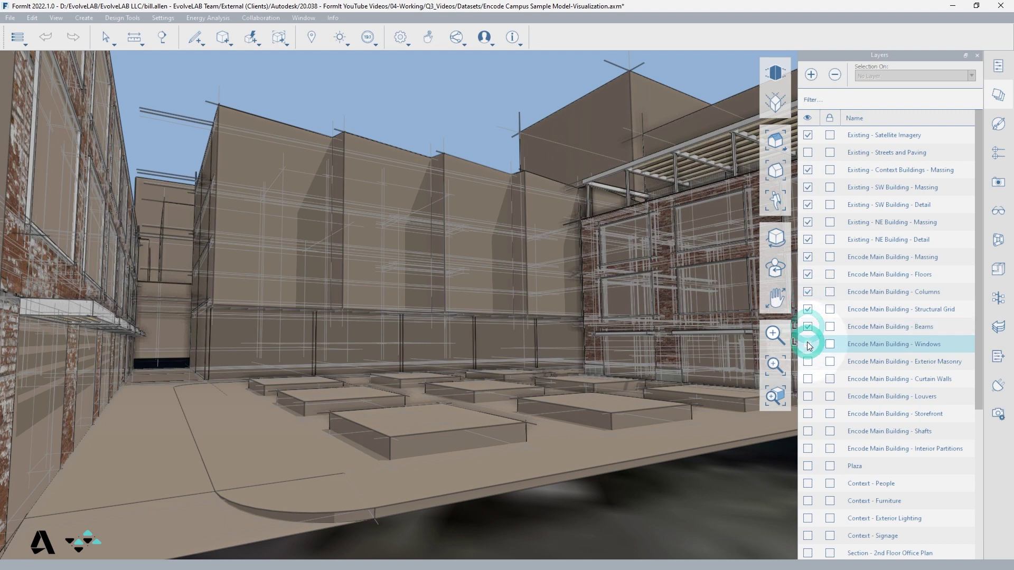
{"action": "left_click", "coordinate": [808, 344]}
{"action": "left_click", "coordinate": [808, 361]}
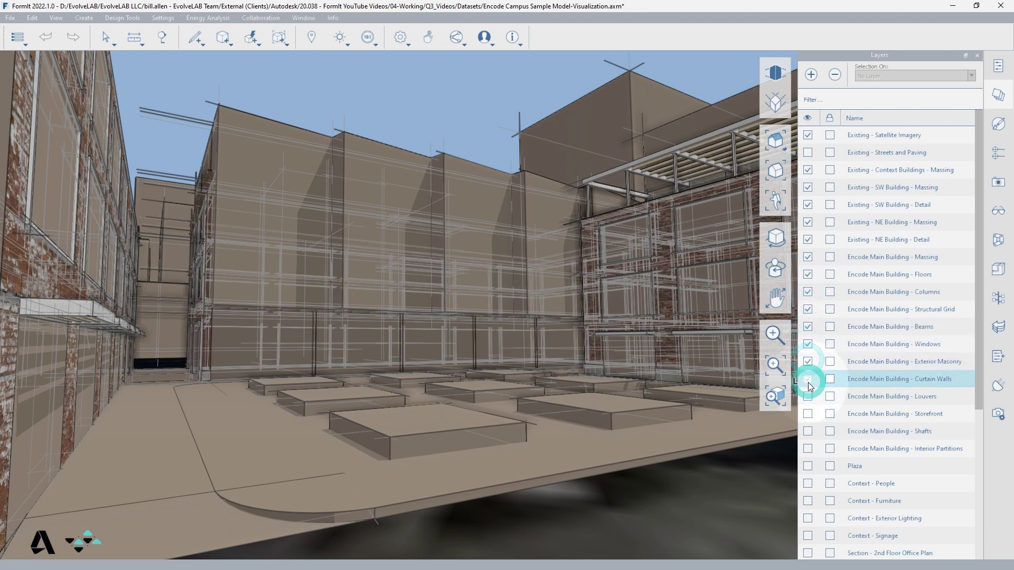
{"action": "left_click", "coordinate": [808, 396]}
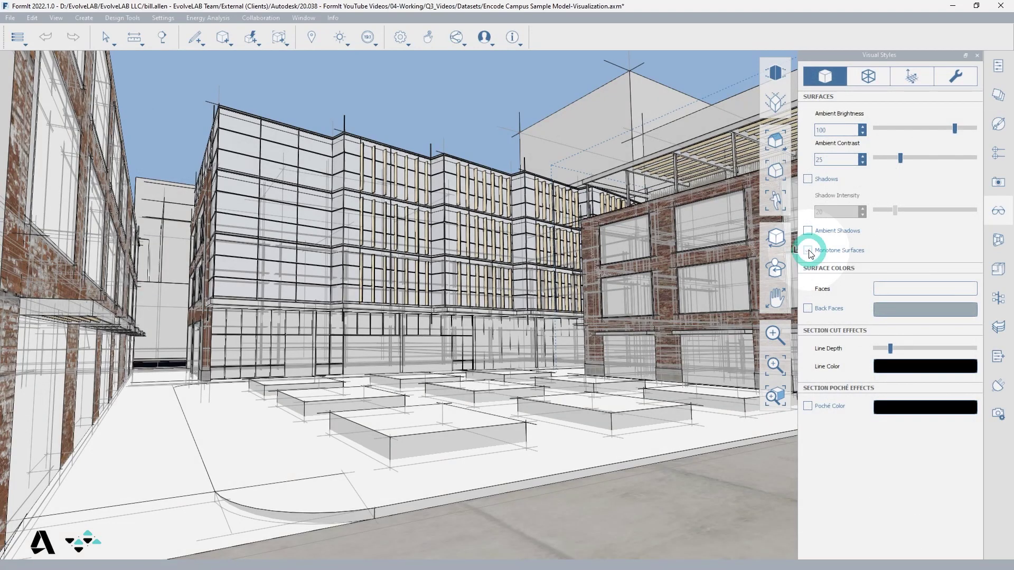
{"action": "left_click", "coordinate": [808, 251]}
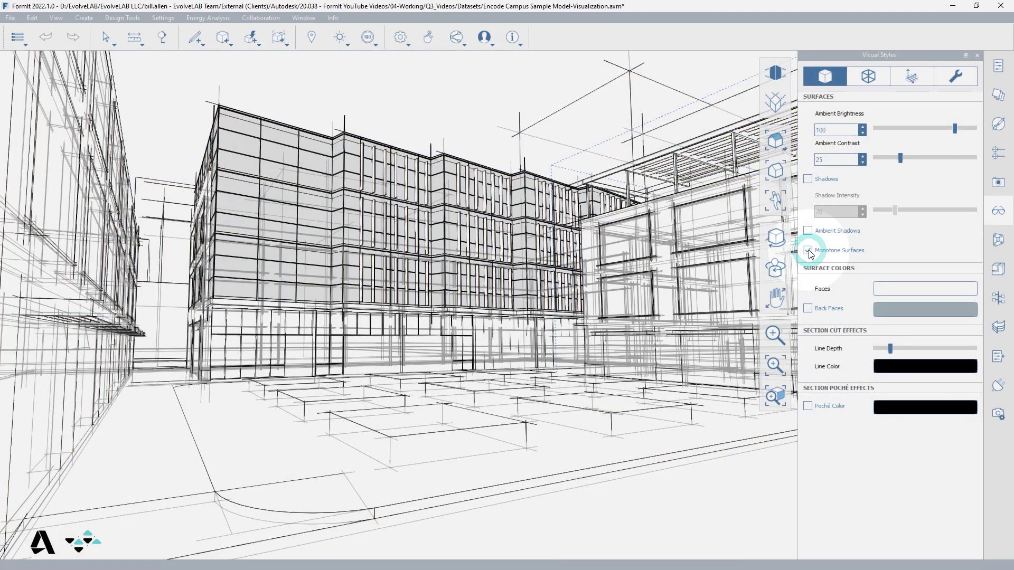
Enable ambient shadows, hide the Context, SW, NE and main massing layers, and show Plaza
{"action": "left_click", "coordinate": [810, 233]}
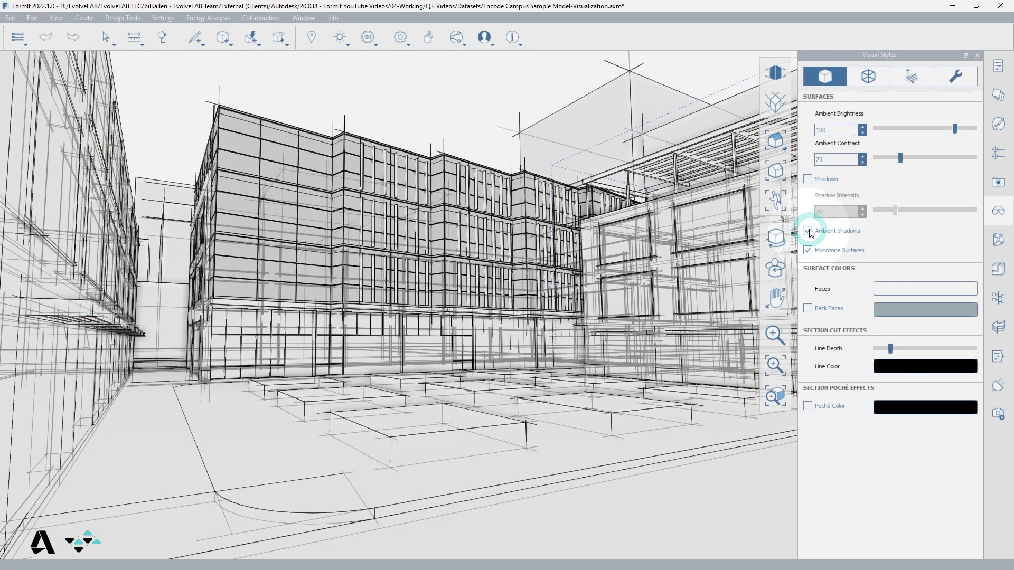
{"action": "left_click", "coordinate": [998, 96]}
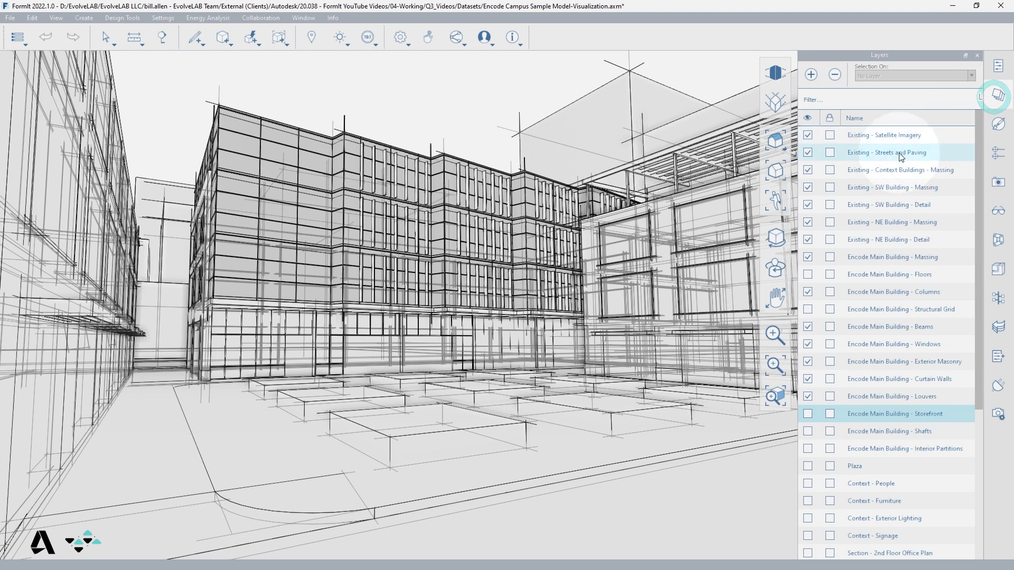
{"action": "left_click", "coordinate": [824, 171]}
{"action": "left_click", "coordinate": [808, 171]}
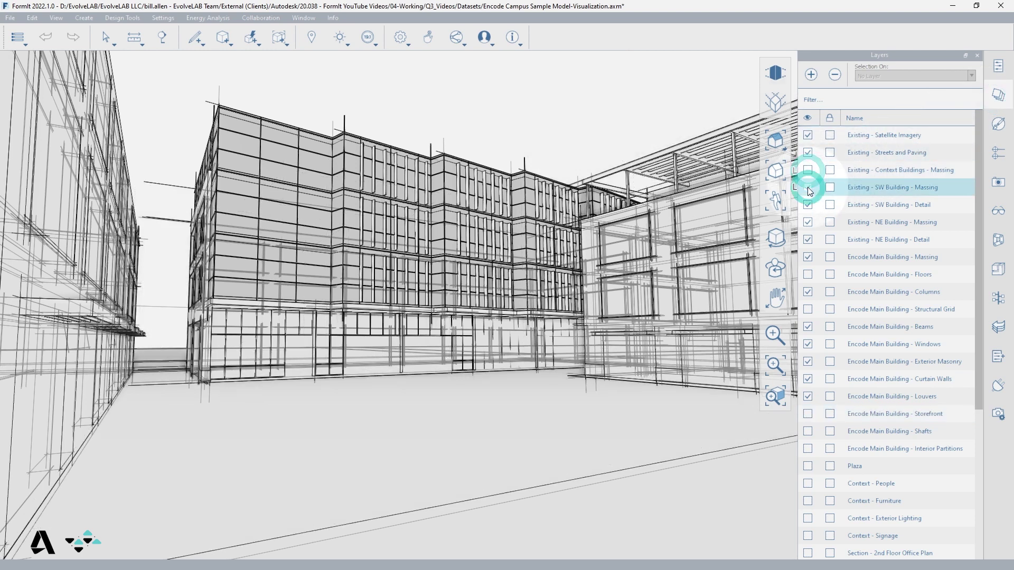
{"action": "left_click", "coordinate": [807, 221]}
{"action": "left_click", "coordinate": [808, 239]}
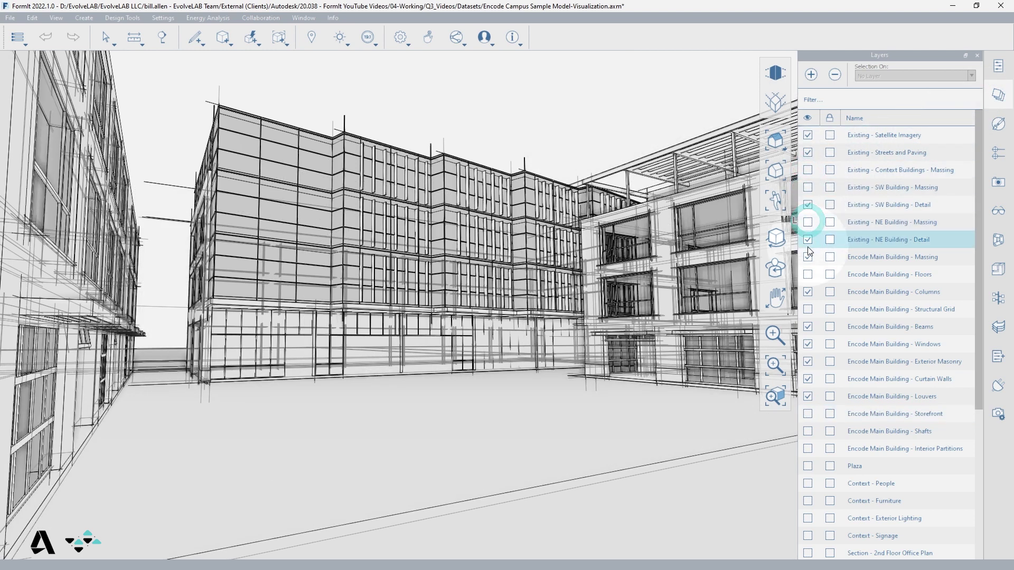
{"action": "left_click", "coordinate": [808, 256]}
{"action": "left_click", "coordinate": [807, 274]}
{"action": "left_click", "coordinate": [999, 210]}
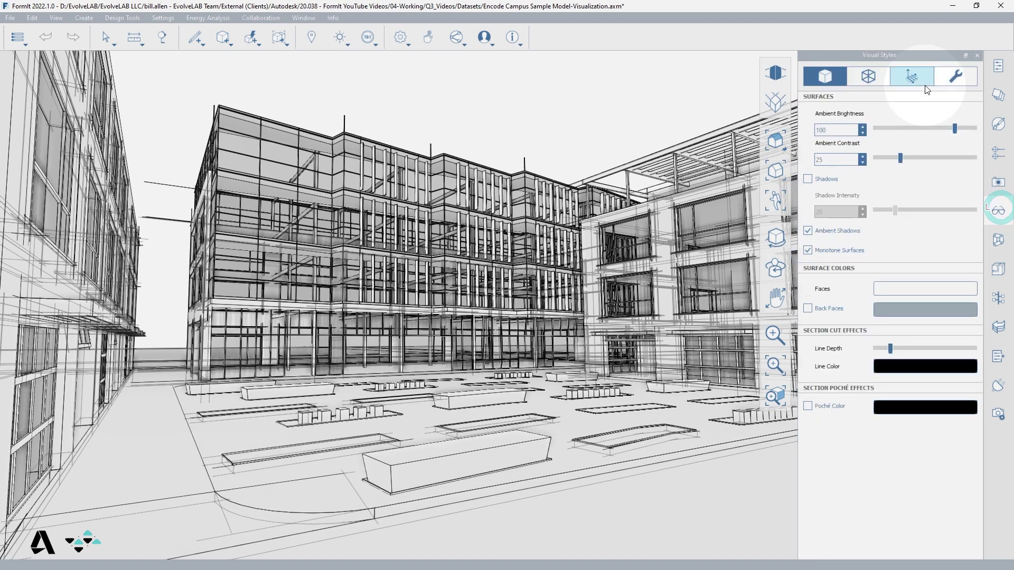
Toggle extended edge lines off and back on while orbiting across the plaza
{"action": "left_click", "coordinate": [869, 76]}
{"action": "left_click", "coordinate": [819, 228]}
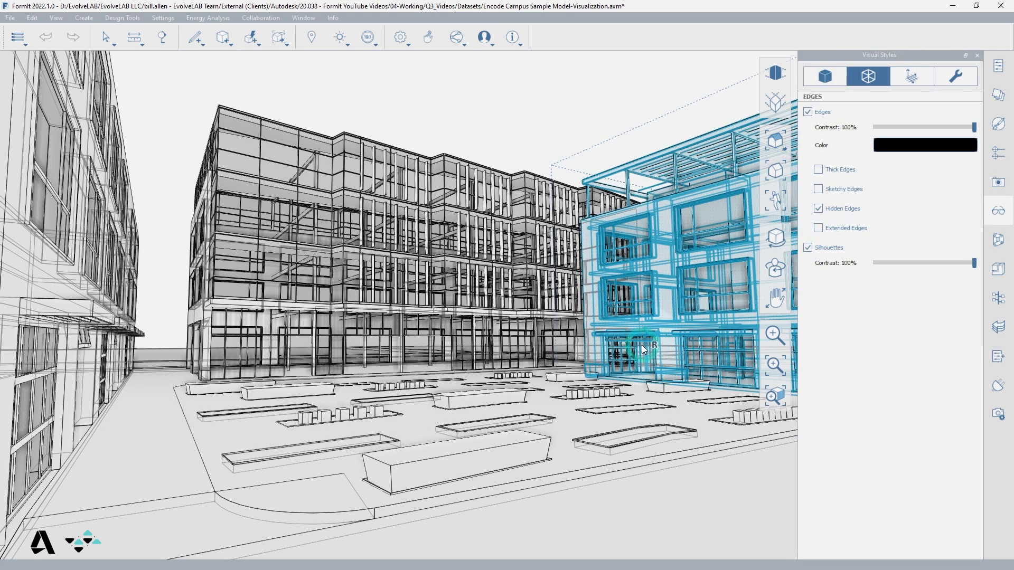
{"action": "mouse_move", "coordinate": [642, 344]}
{"action": "right_mouse_down"}
{"action": "mouse_move", "coordinate": [581, 371]}
{"action": "mouse_move", "coordinate": [575, 387]}
{"action": "mouse_move", "coordinate": [582, 403]}
{"action": "mouse_move", "coordinate": [670, 425]}
{"action": "mouse_move", "coordinate": [625, 408]}
{"action": "mouse_move", "coordinate": [589, 359]}
{"action": "right_mouse_up"}
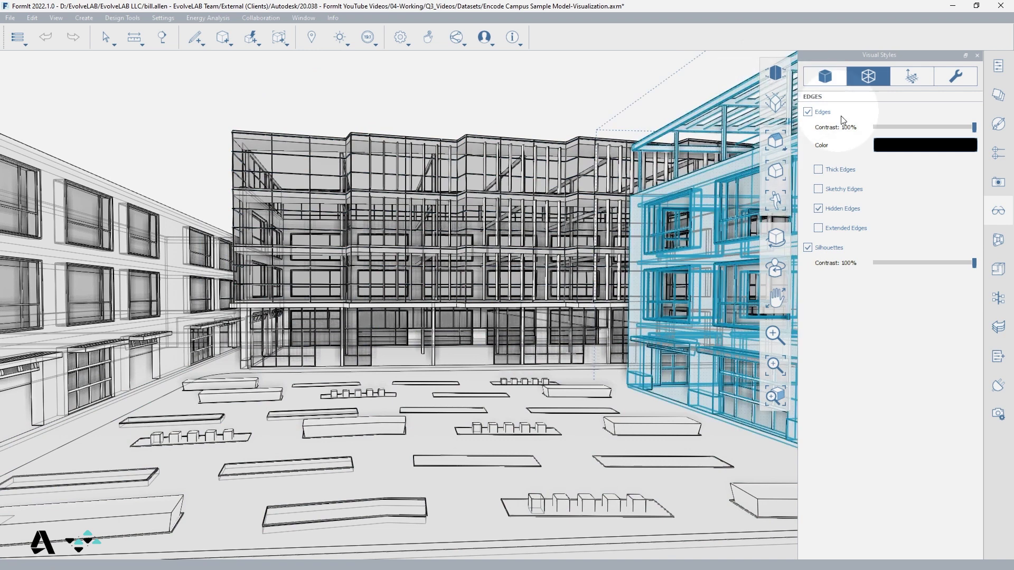
{"action": "left_click", "coordinate": [818, 229]}
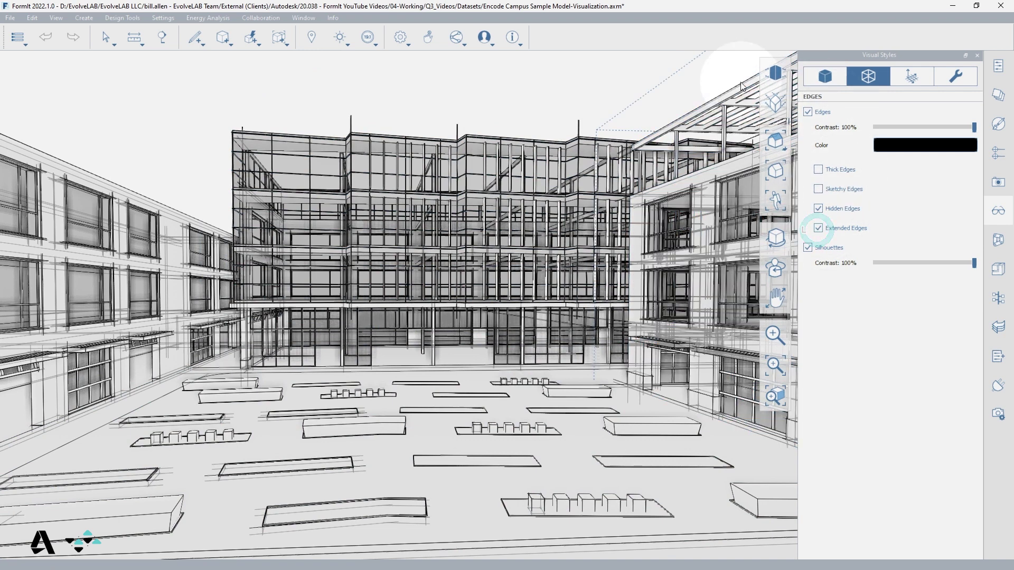
Toggle ambient shadows off and on, turn off hidden edges, and orbit toward the brick building
{"action": "left_click", "coordinate": [826, 76]}
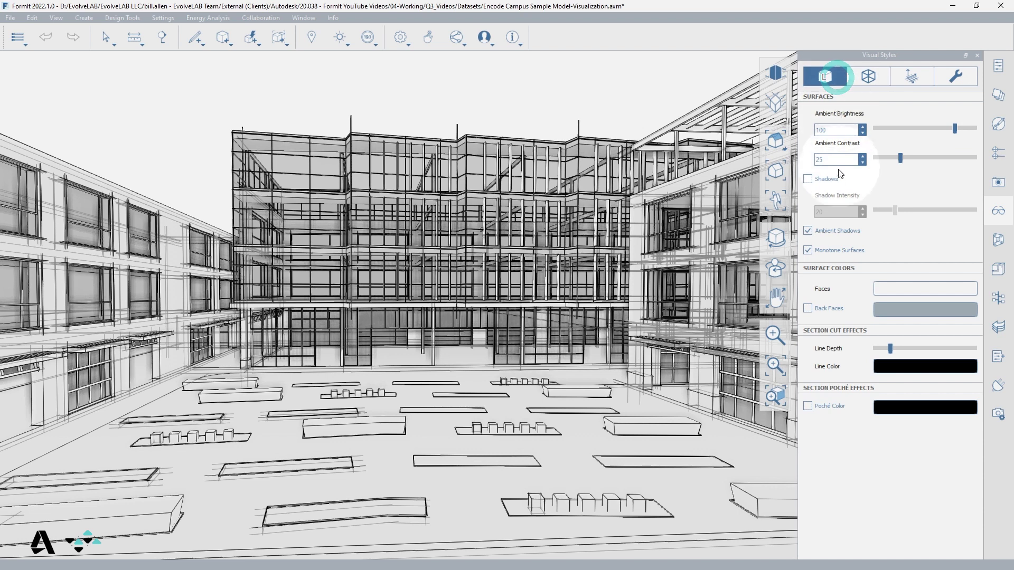
{"action": "left_click", "coordinate": [810, 231]}
{"action": "left_click", "coordinate": [809, 230]}
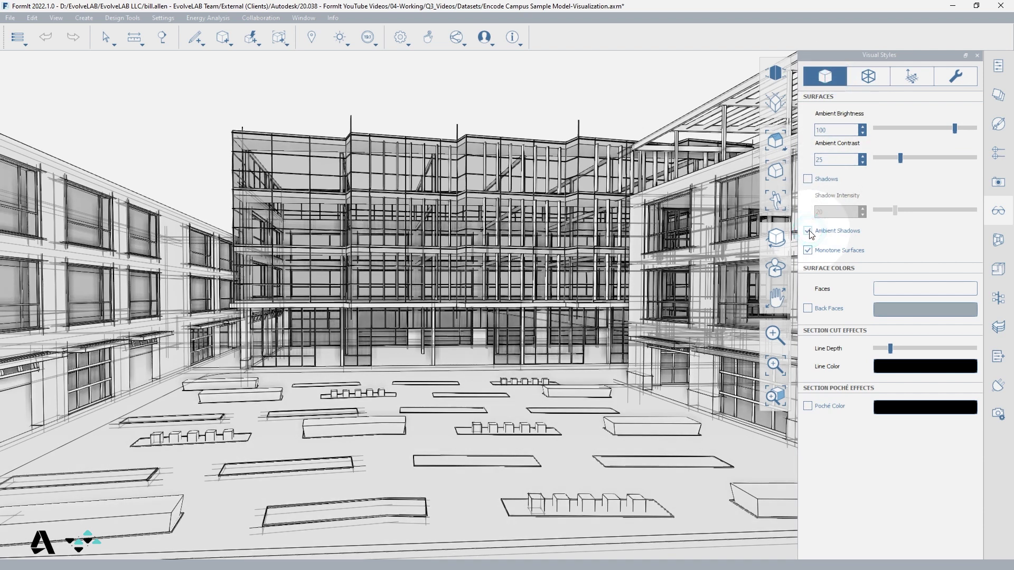
{"action": "left_click", "coordinate": [869, 76]}
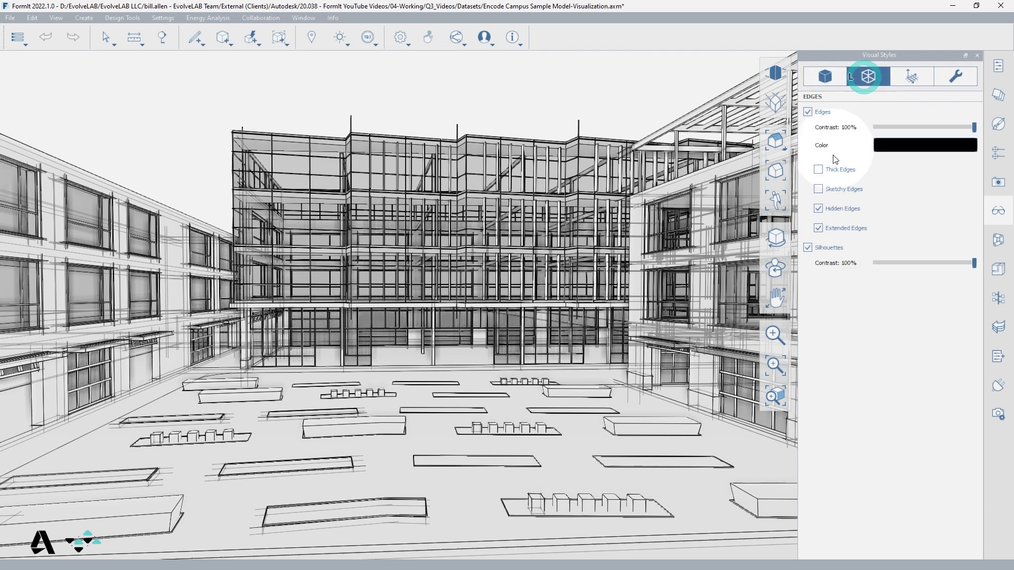
{"action": "left_click", "coordinate": [819, 209]}
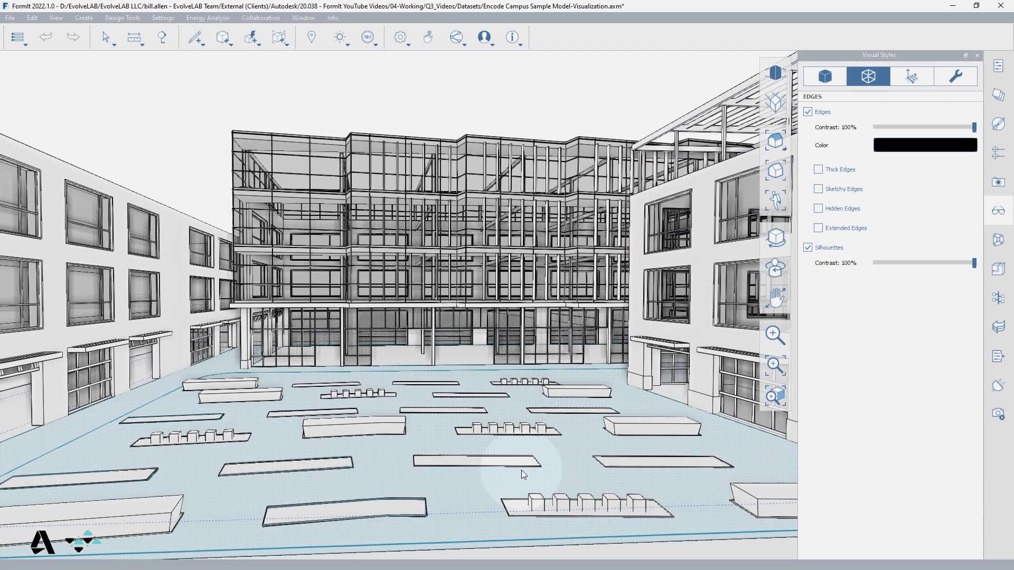
{"action": "right_click_drag", "start_coordinate": [524, 473], "coordinate": [558, 478]}
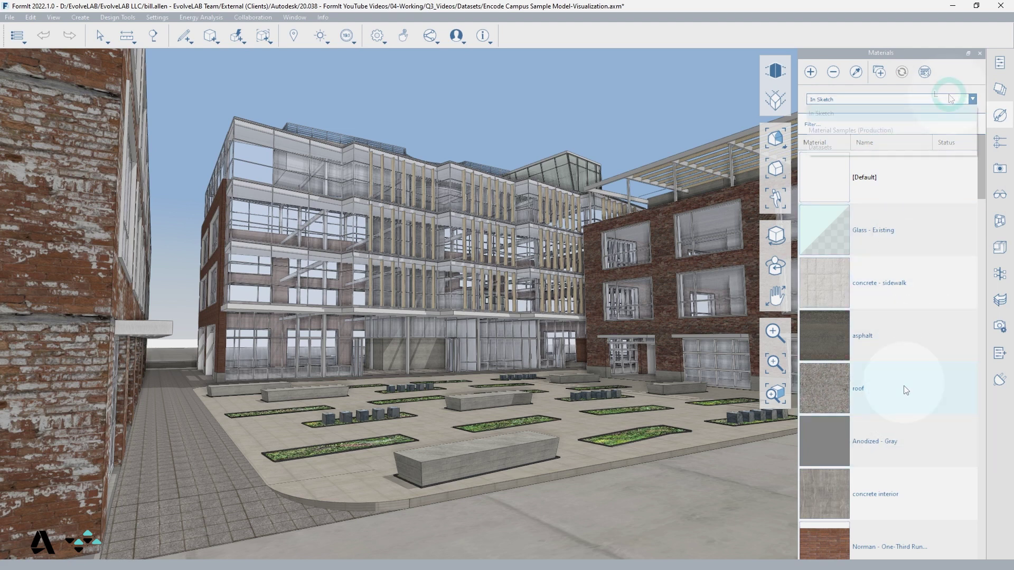
Switch the material source to Material Samples (Production) and browse the Brick + Block folder
{"action": "left_click", "coordinate": [973, 100]}
{"action": "left_click", "coordinate": [895, 127]}
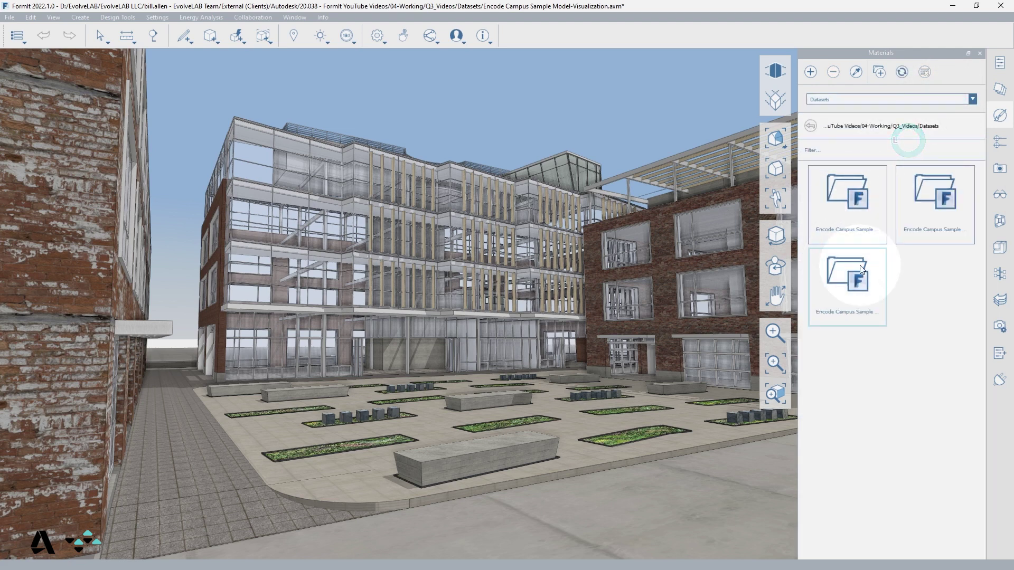
{"action": "left_click", "coordinate": [973, 99]}
{"action": "left_click", "coordinate": [881, 130]}
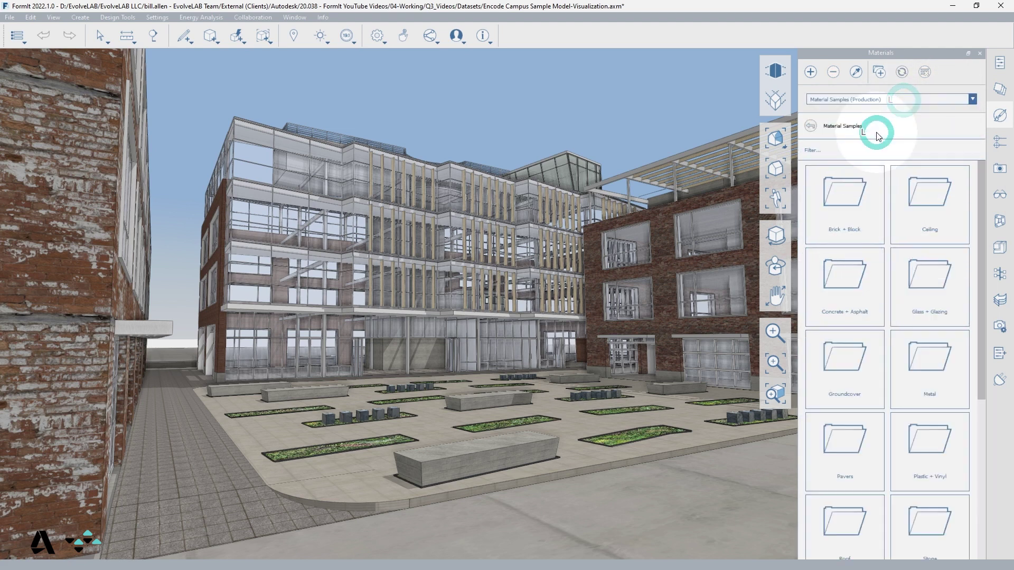
{"action": "double_click", "coordinate": [846, 204]}
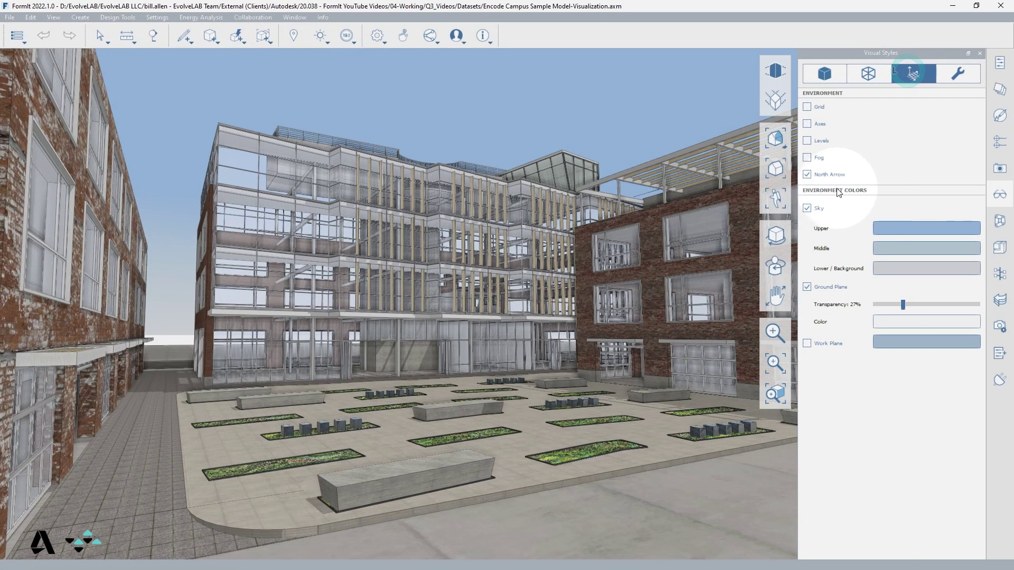
Enable the sky gradient and set its upper colour to orange
{"action": "left_click", "coordinate": [807, 208]}
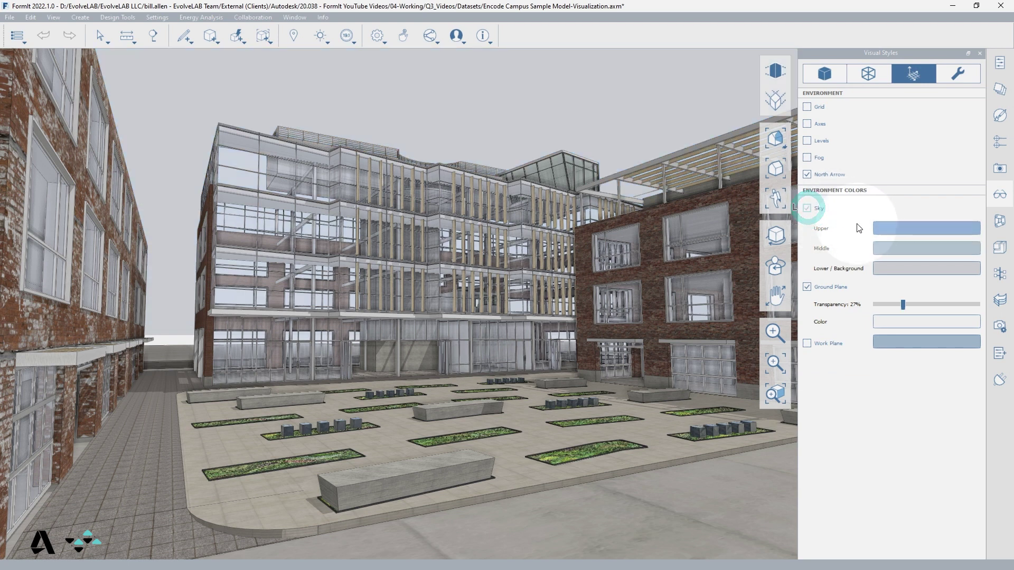
{"action": "left_click", "coordinate": [889, 230]}
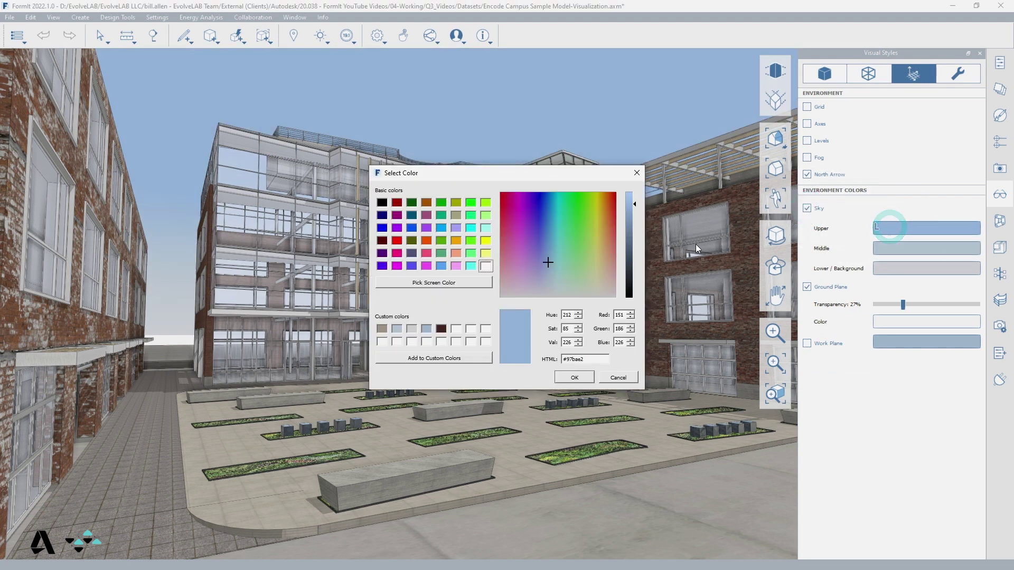
{"action": "left_click", "coordinate": [613, 227]}
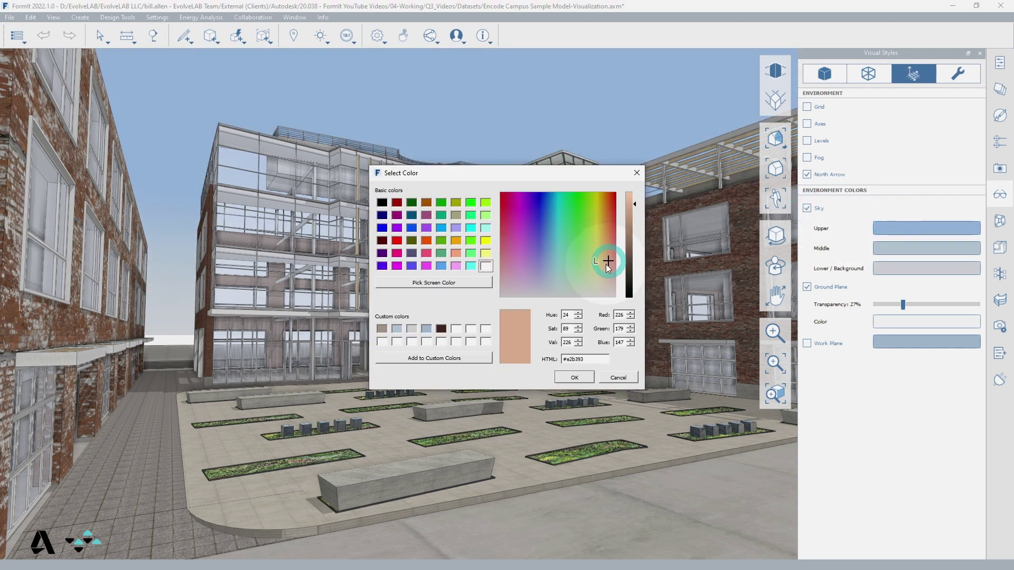
{"action": "left_click", "coordinate": [574, 377]}
Set the middle sky colour to tan and the lower background colour to yellow-green
{"action": "left_click", "coordinate": [896, 249]}
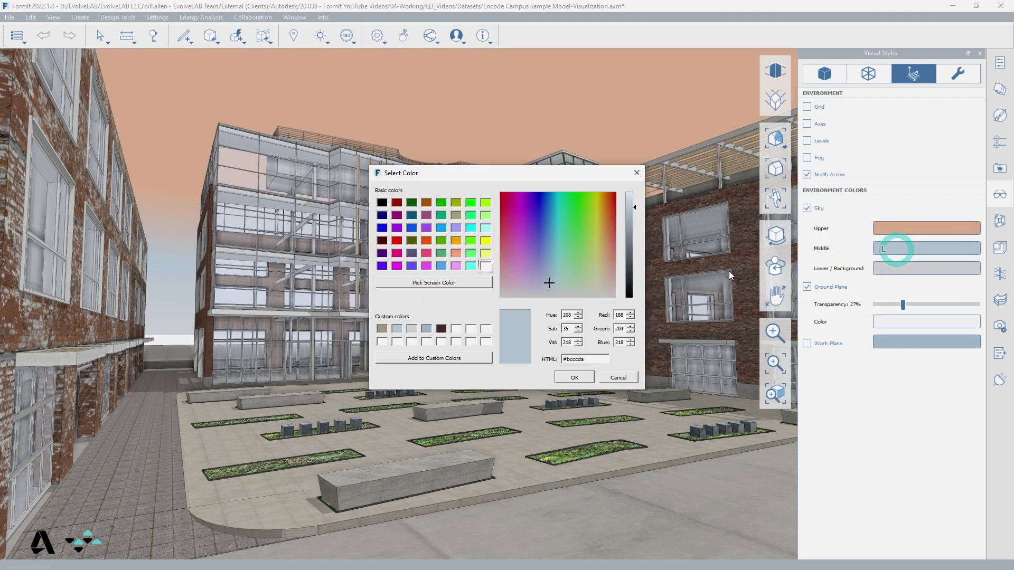
{"action": "left_click", "coordinate": [603, 263]}
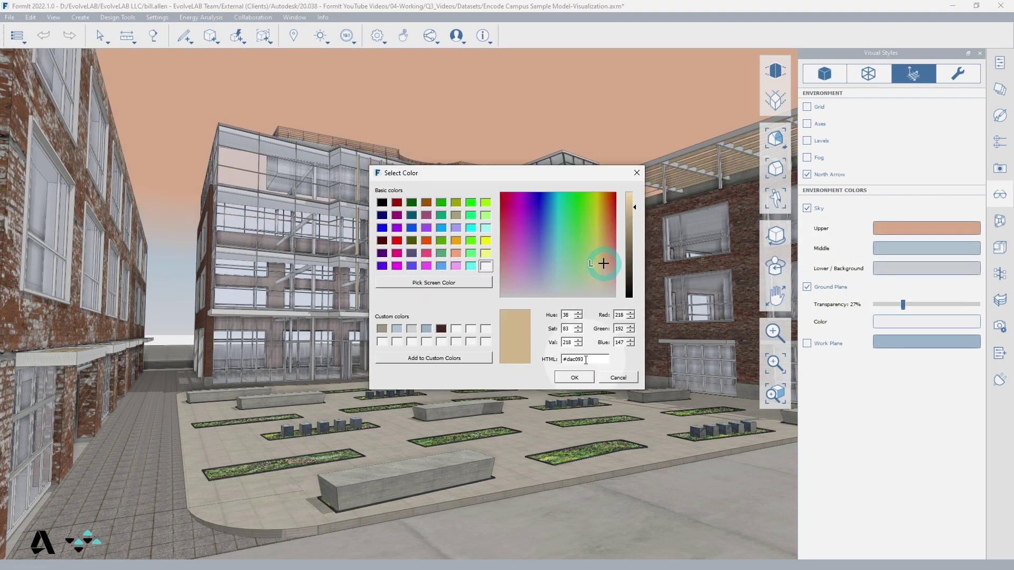
{"action": "left_click", "coordinate": [584, 377]}
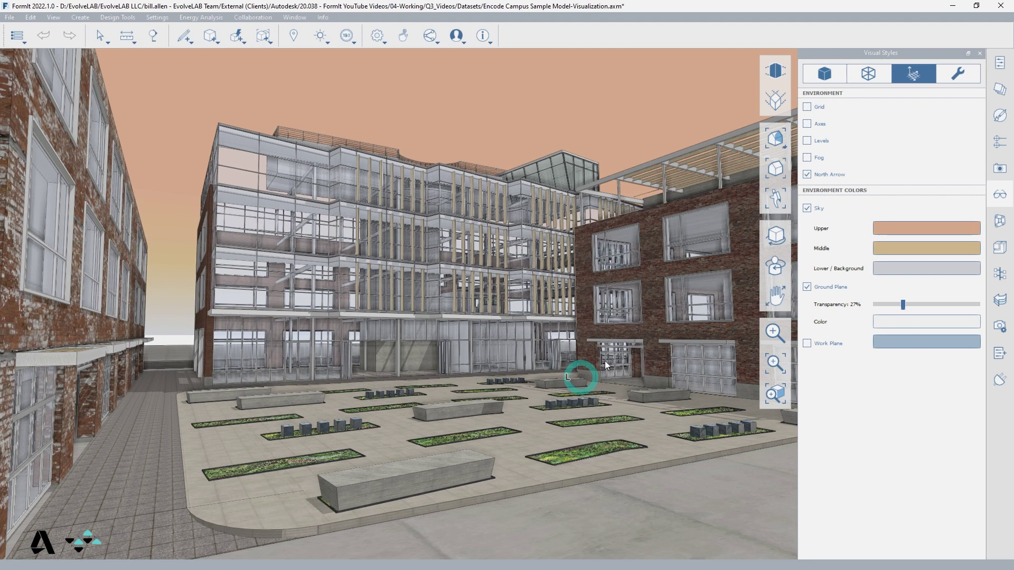
{"action": "left_click", "coordinate": [892, 269]}
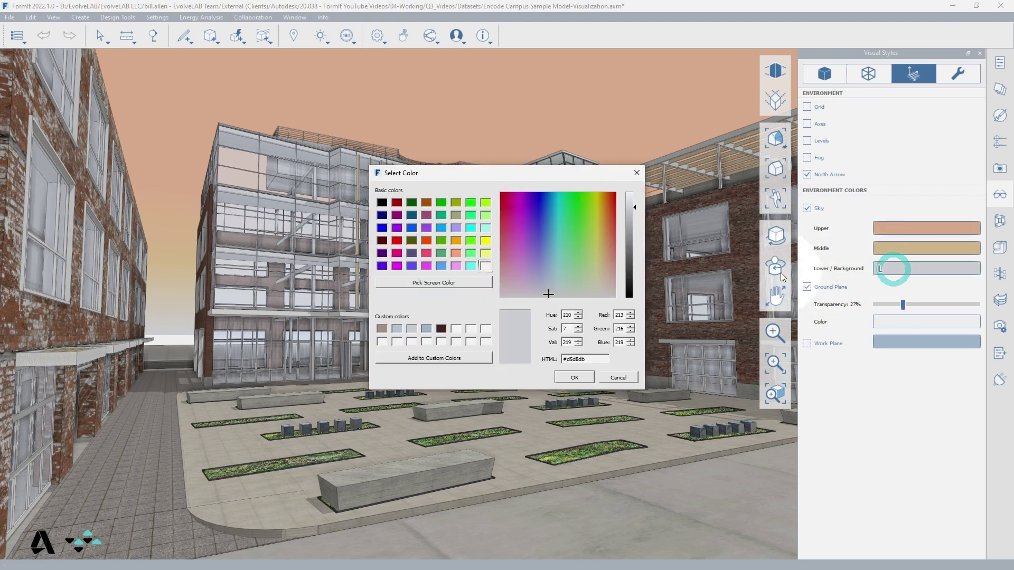
{"action": "left_click", "coordinate": [597, 272]}
{"action": "left_click", "coordinate": [574, 377]}
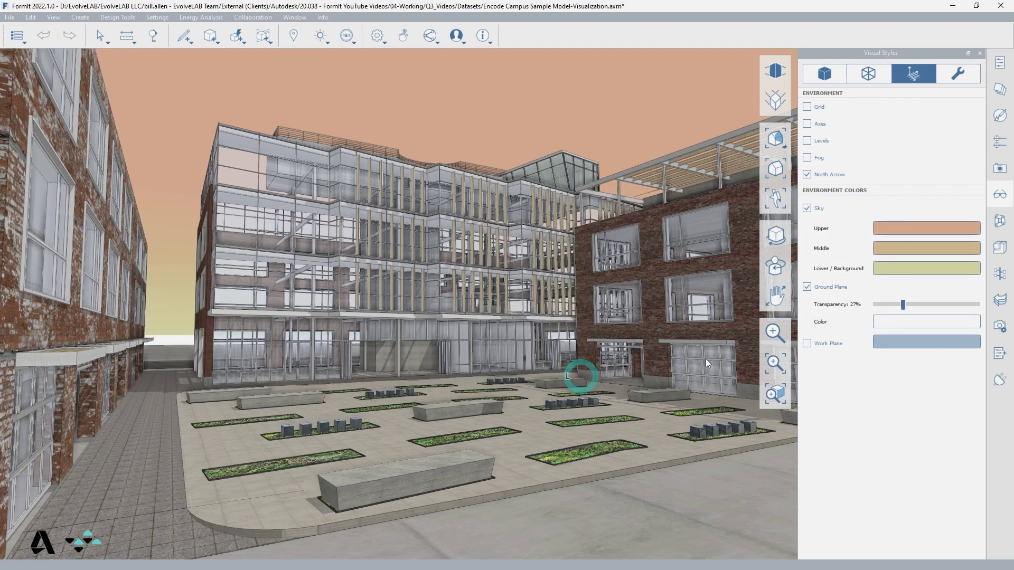
Set the ground plane colour to olive
{"action": "left_click", "coordinate": [882, 321]}
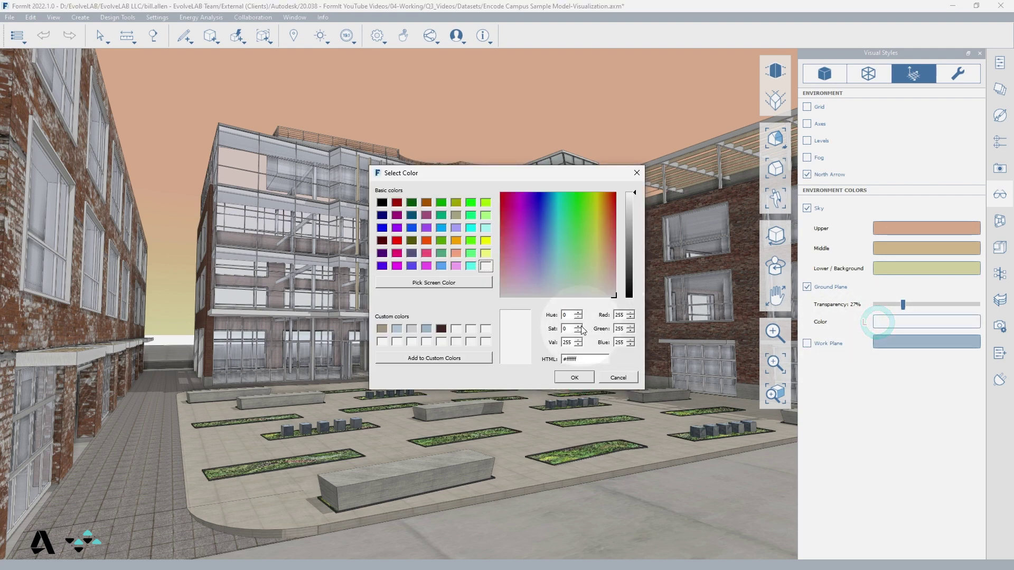
{"action": "left_click", "coordinate": [456, 203]}
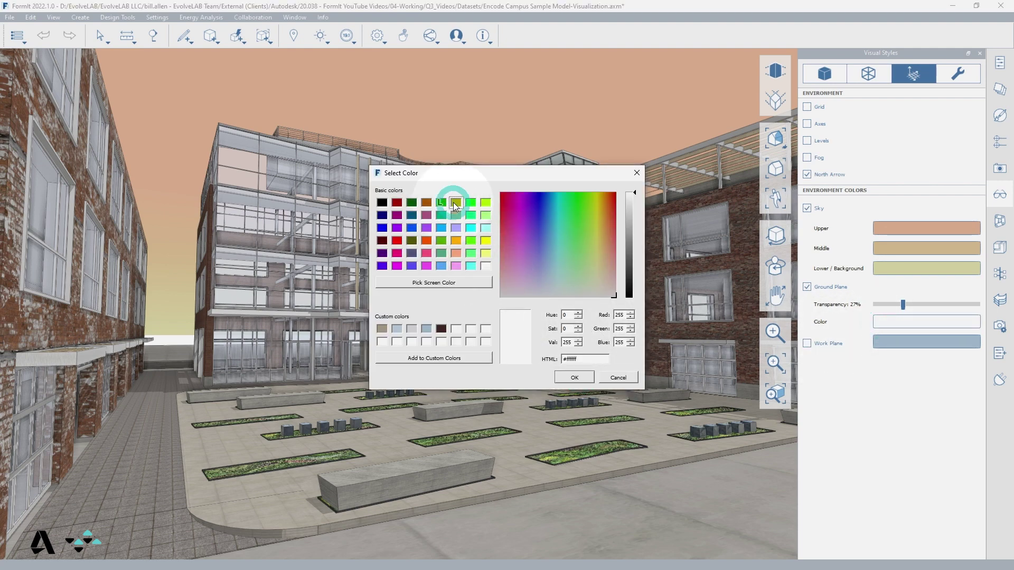
{"action": "left_click", "coordinate": [574, 377]}
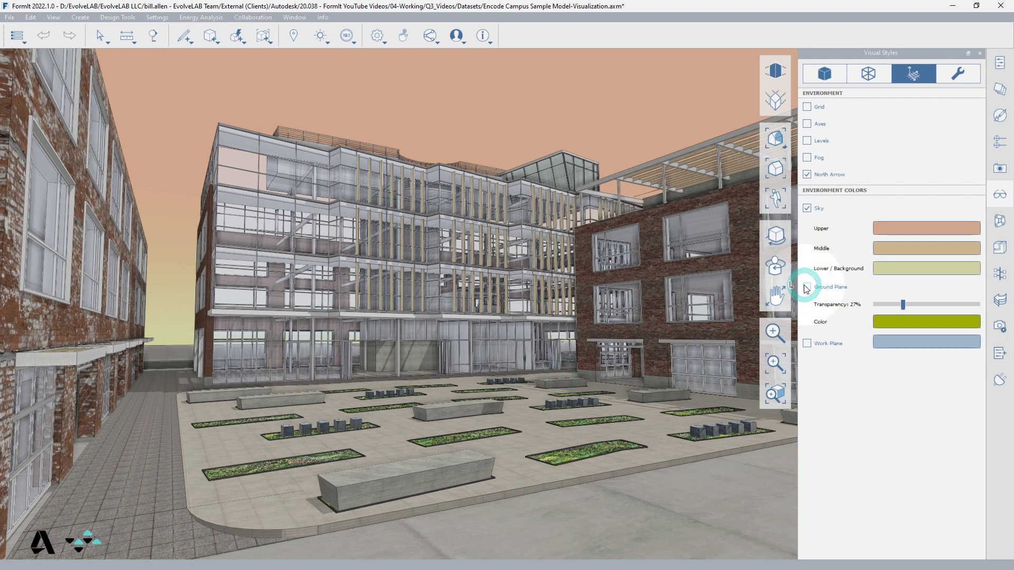
Replace the ground colour with dark brick brown (#5d433c) sampled from the building's masonry
{"action": "left_click", "coordinate": [875, 326]}
{"action": "left_click", "coordinate": [427, 281]}
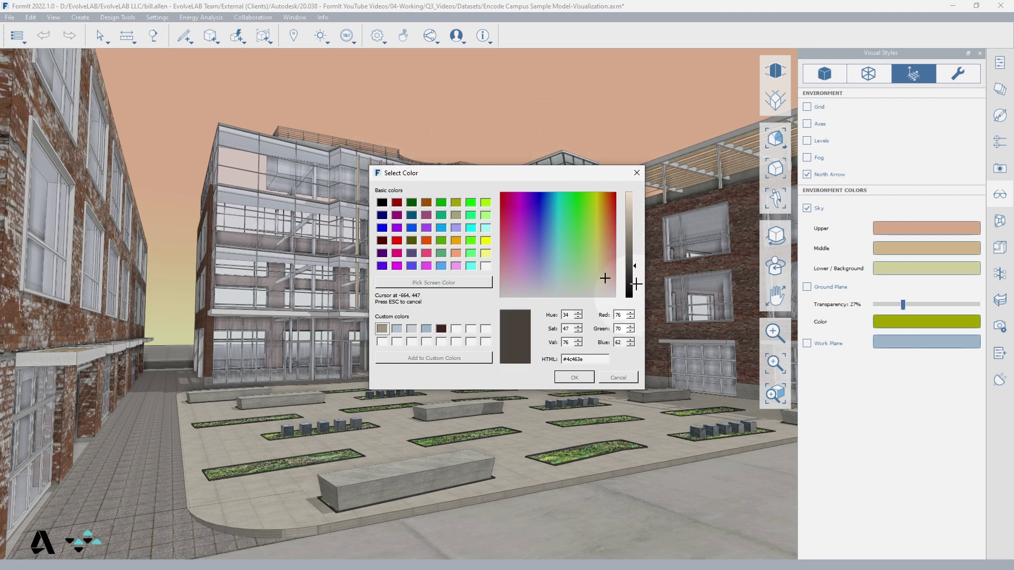
{"action": "left_click", "coordinate": [642, 317]}
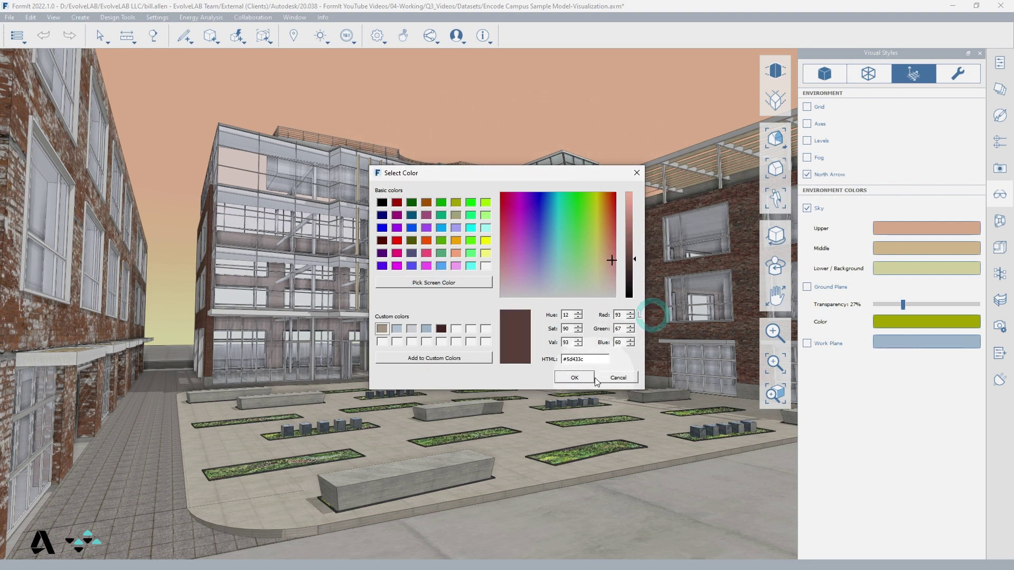
{"action": "left_click", "coordinate": [574, 377]}
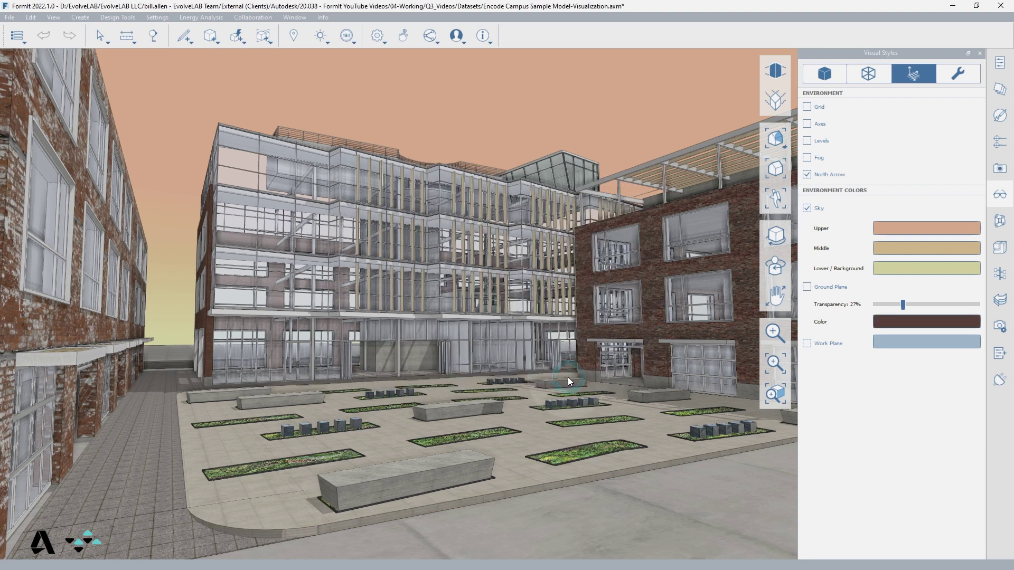
{"action": "left_click", "coordinate": [884, 322]}
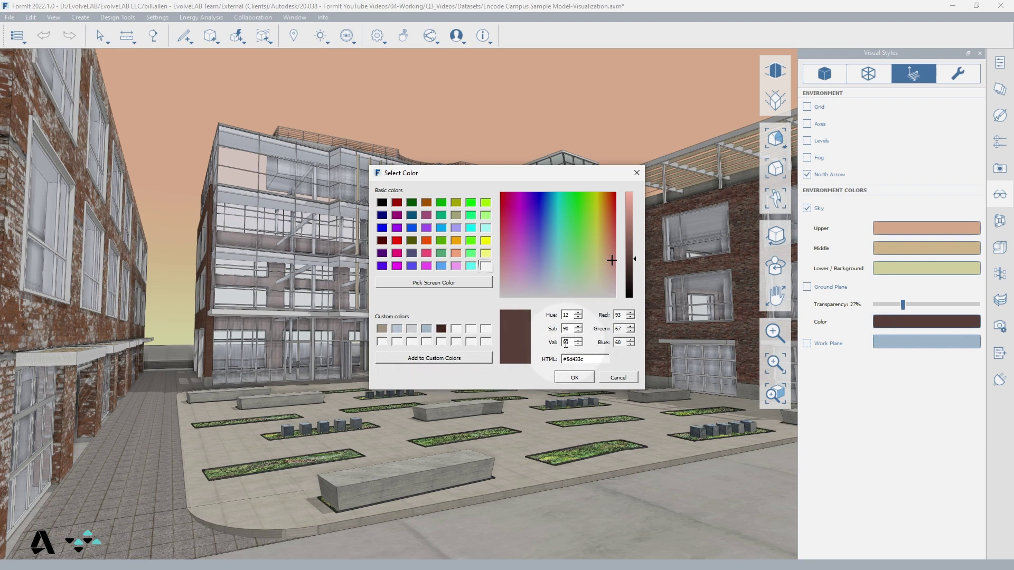
{"action": "left_click", "coordinate": [575, 378]}
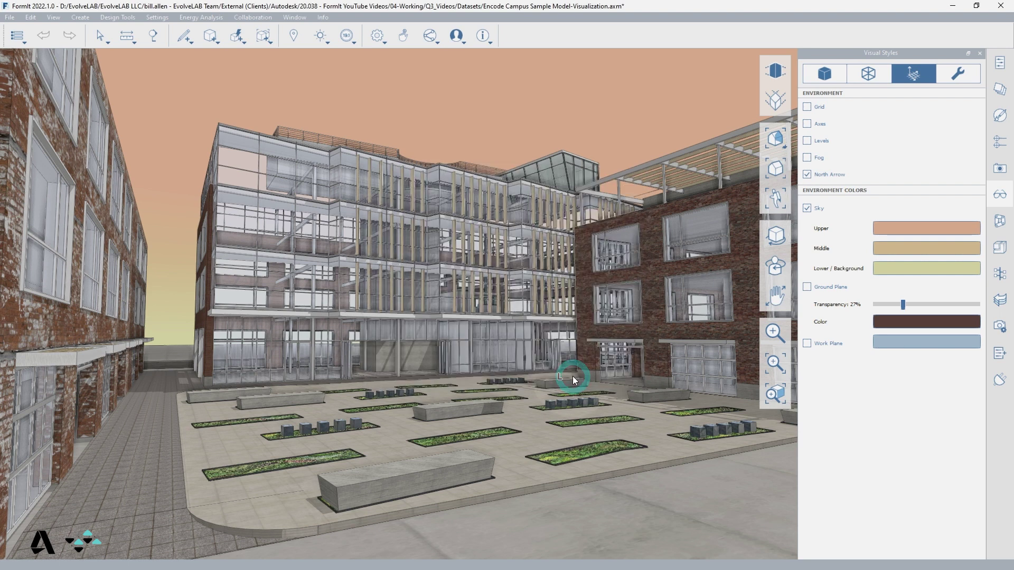
Show the Context - People, Furniture, Signage, String Lights Alley and Foliage layers
{"action": "left_click", "coordinate": [1001, 89]}
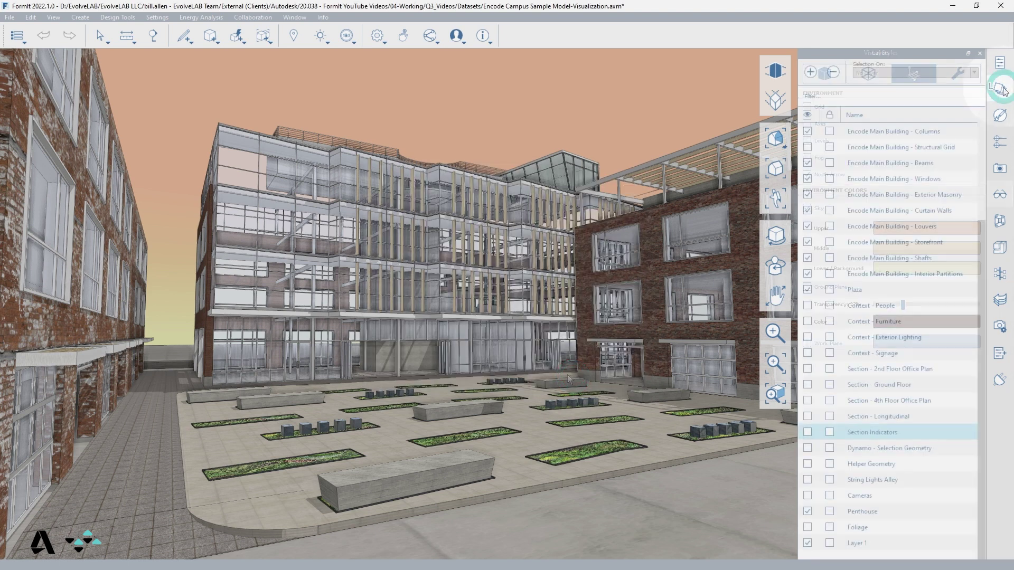
{"action": "left_click", "coordinate": [808, 306]}
{"action": "left_click", "coordinate": [807, 321]}
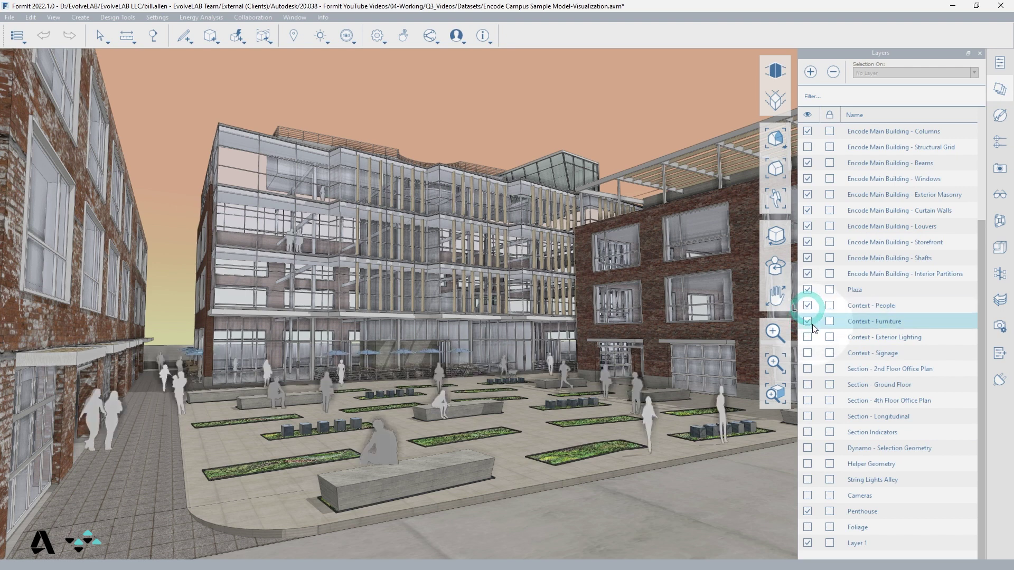
{"action": "left_click", "coordinate": [810, 354]}
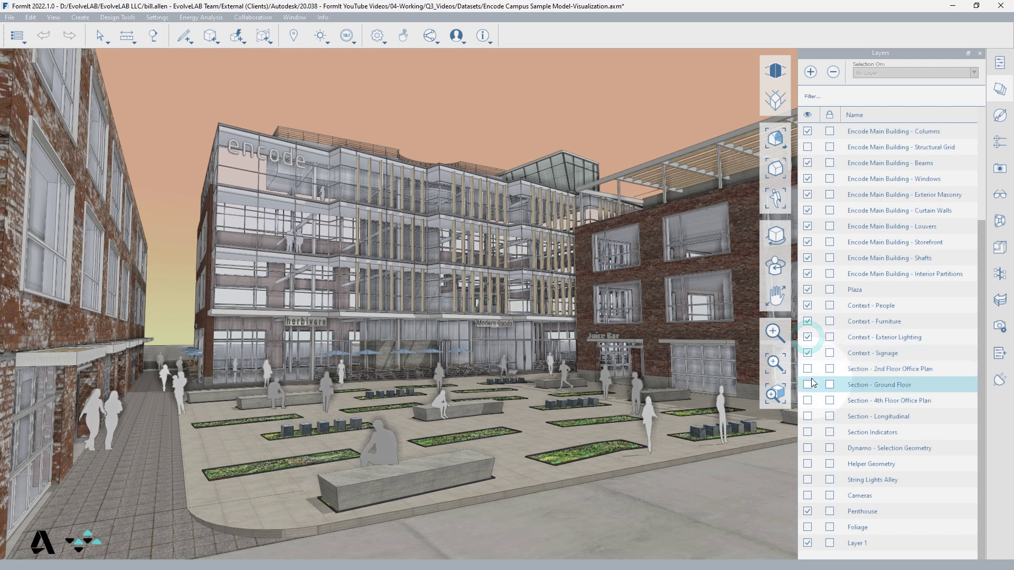
{"action": "left_click", "coordinate": [807, 480]}
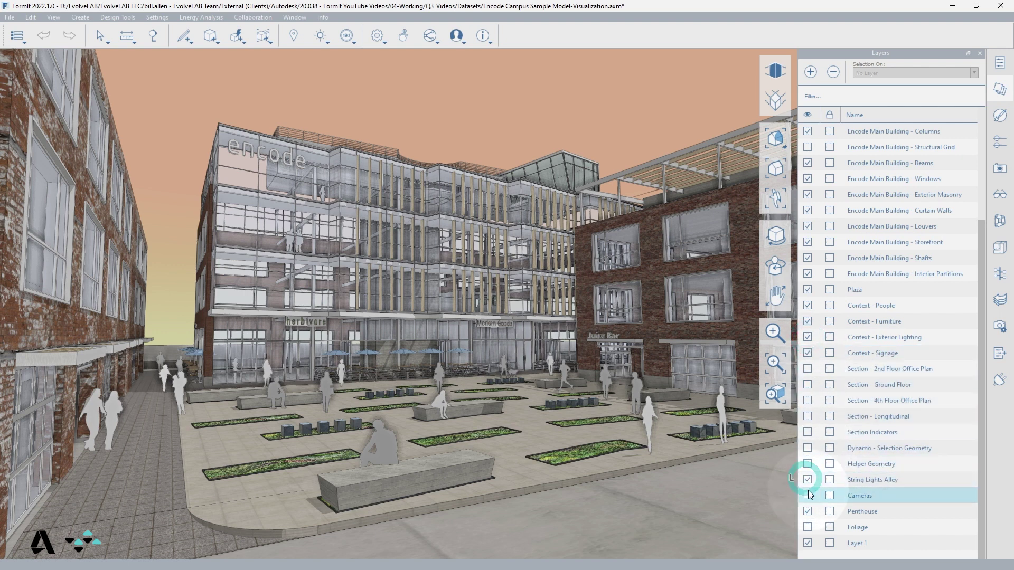
{"action": "left_click", "coordinate": [807, 528]}
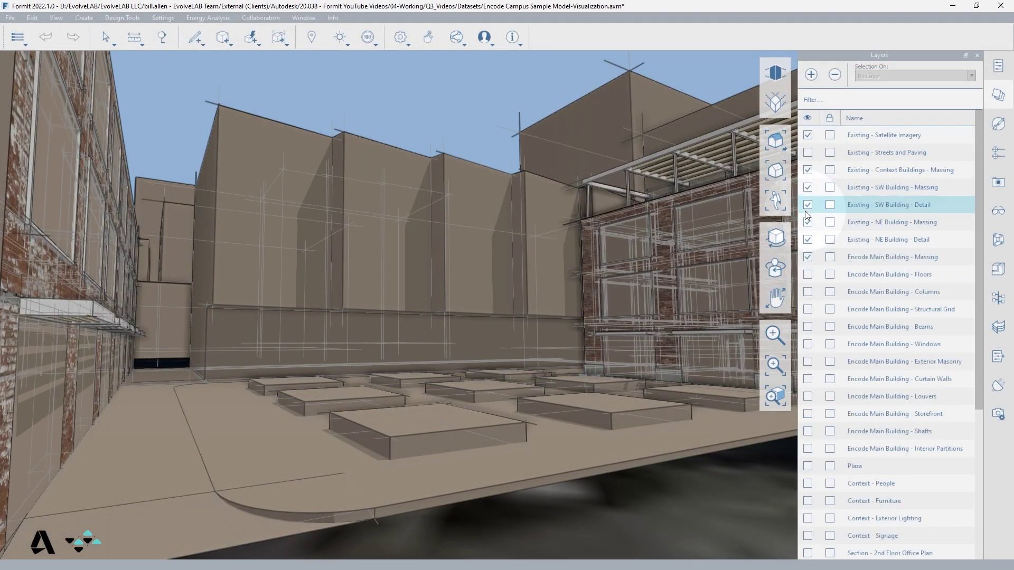
Show the Encode Main Building detail layers, such as Beams and Windows
{"action": "left_click", "coordinate": [808, 327]}
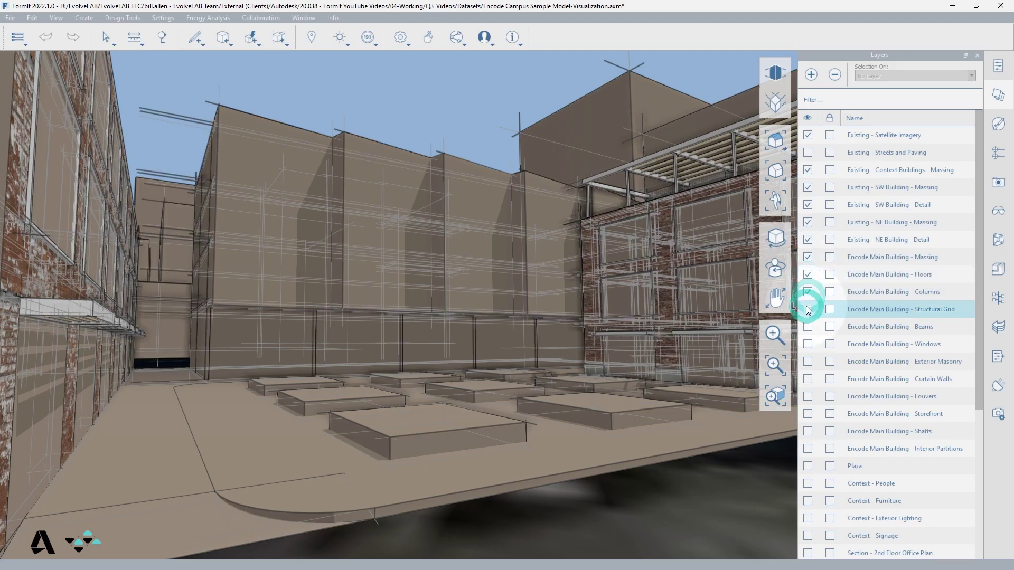
{"action": "left_click", "coordinate": [807, 344]}
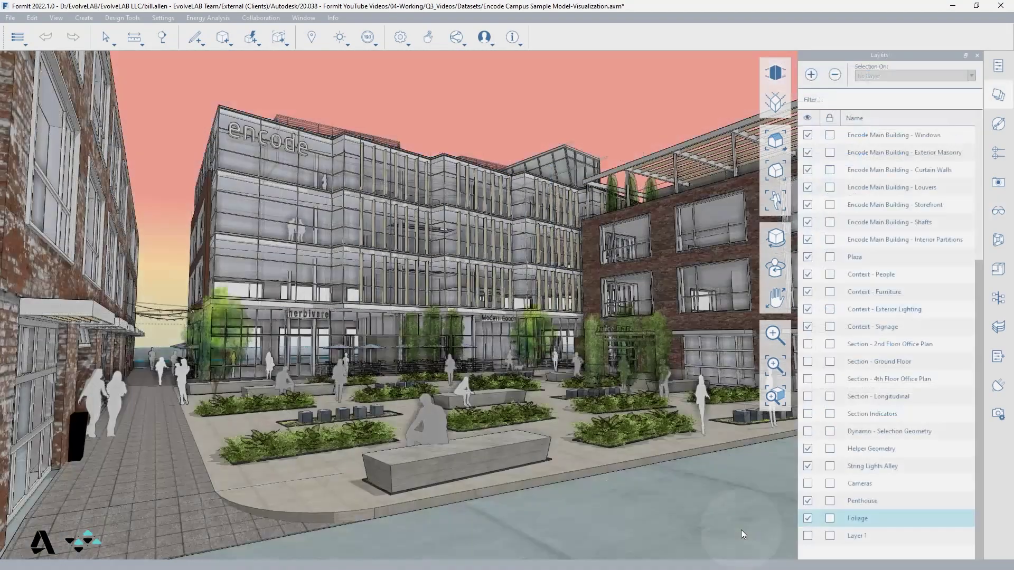